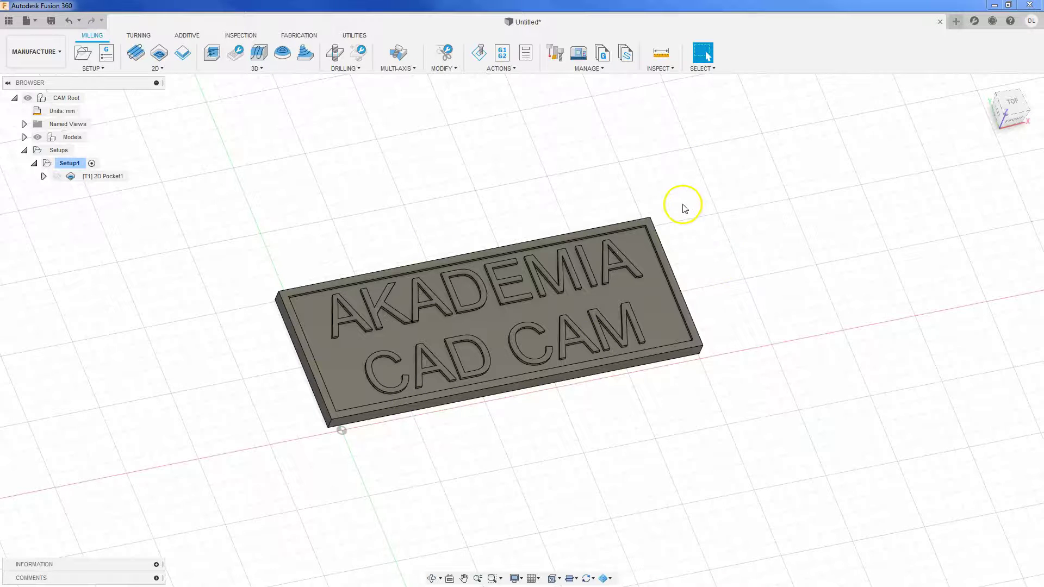
Open a new empty Untitled design next to the finished AKADEMIA CAD CAM plate.
left_click(956, 24)
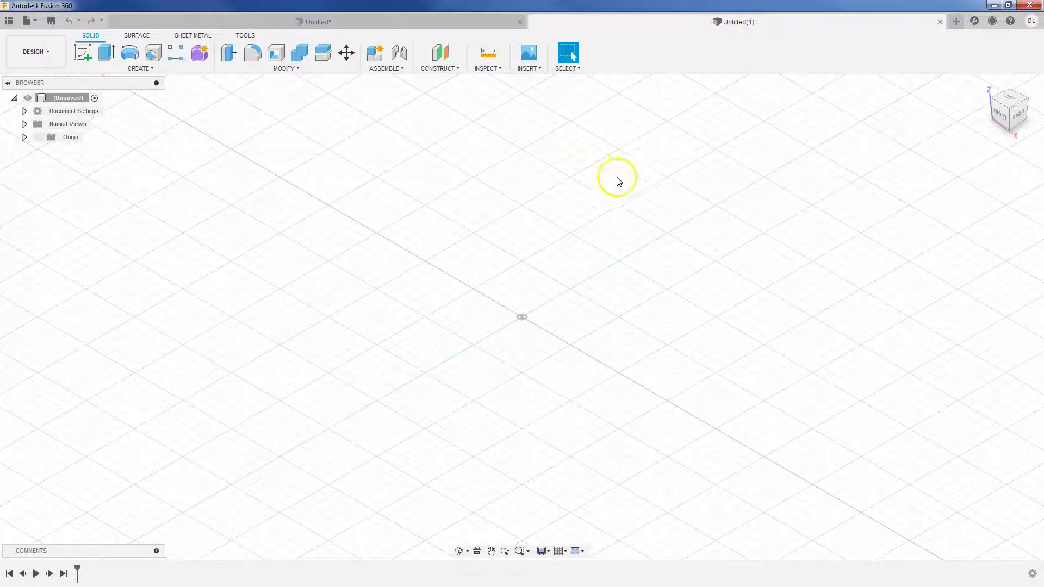
Start a sketch on the XY origin plane and bring up the sketch Create tools.
left_click(83, 52)
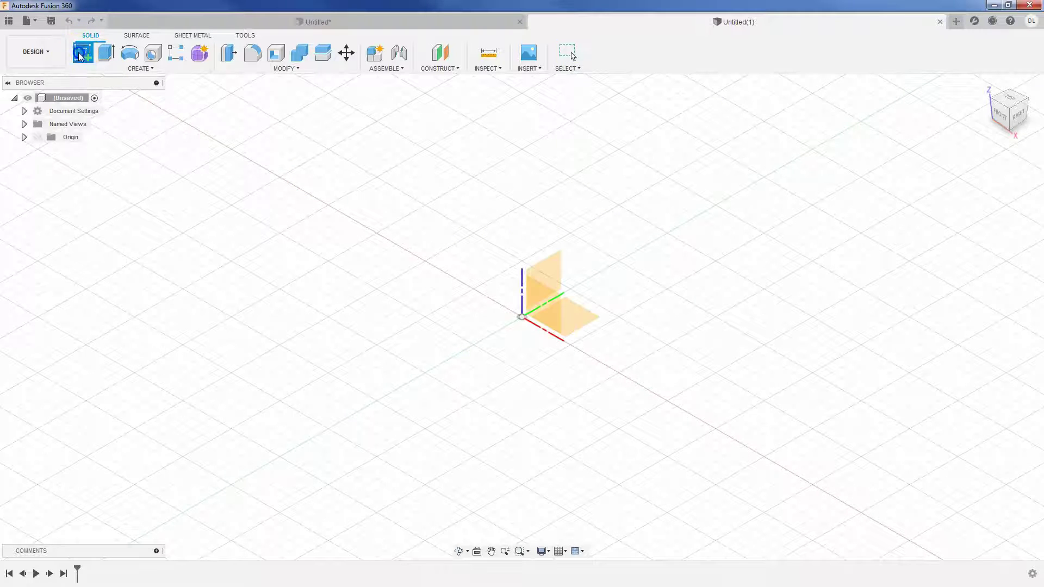
left_click(584, 318)
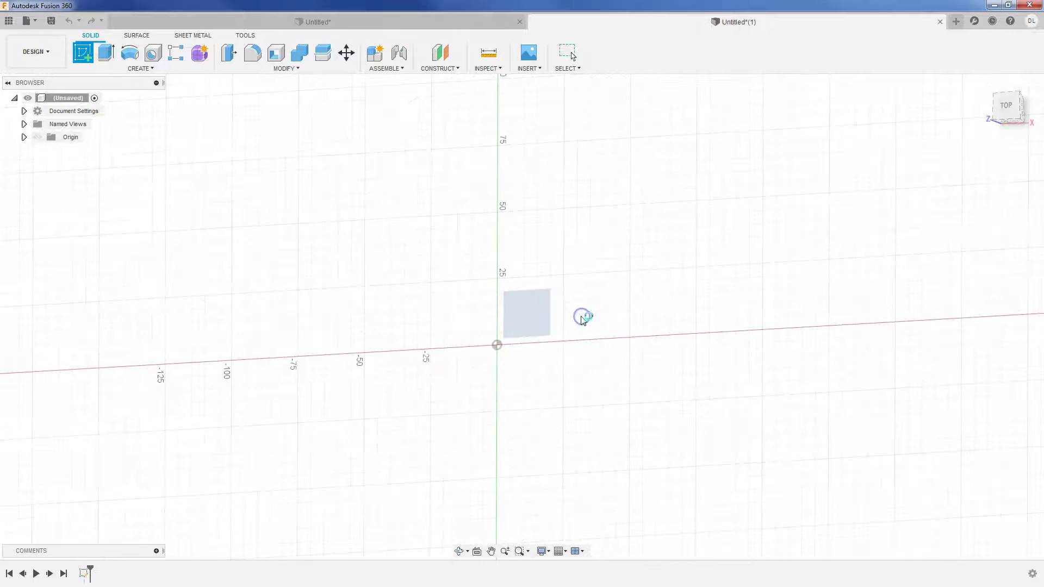
left_click(148, 69)
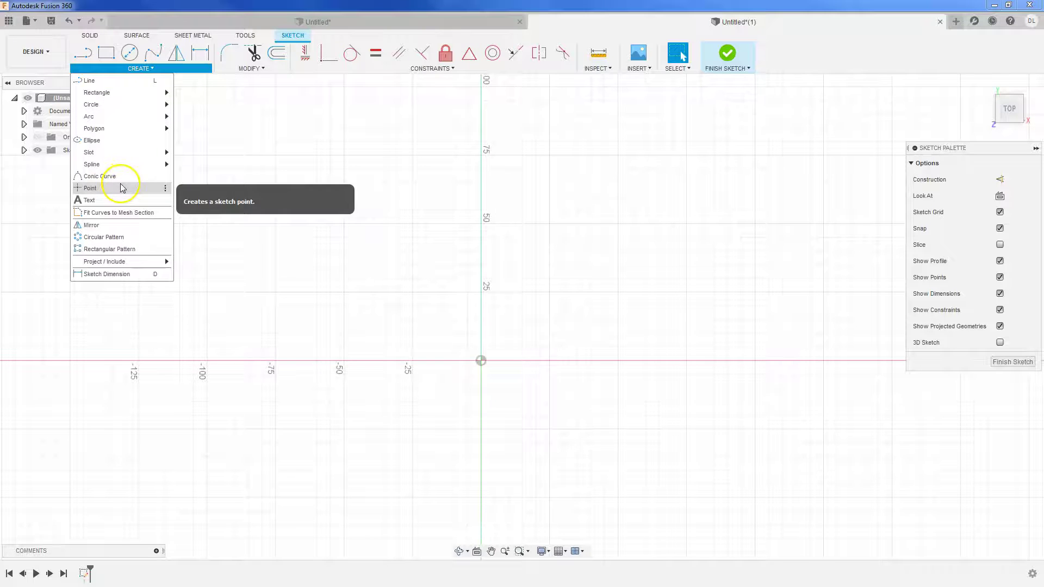
Place a text box reading 'AKADEMIA CAD CAM' in Arial, 20 mm high, centre-aligned.
left_click(120, 200)
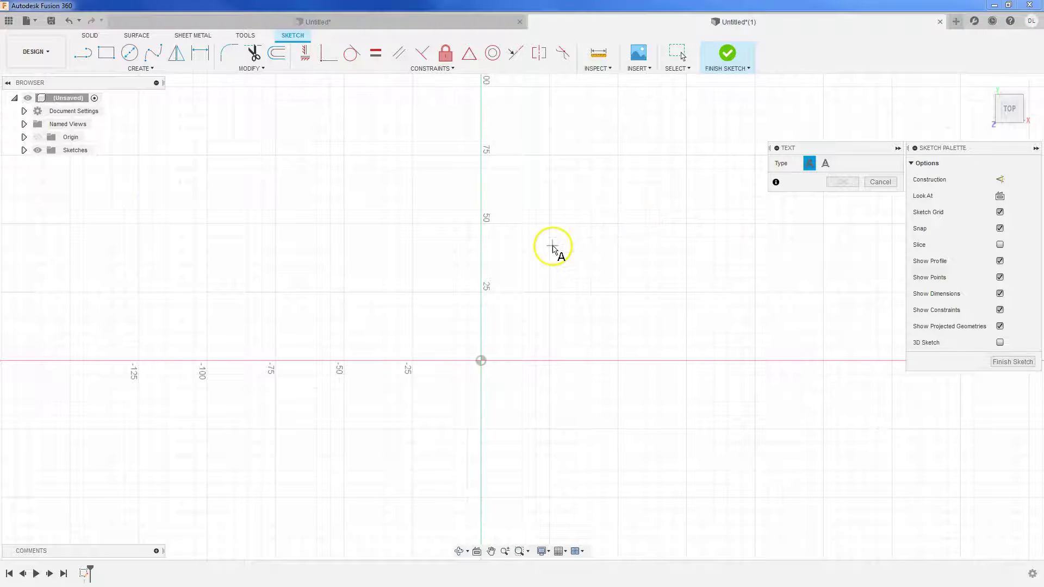
left_click(481, 224)
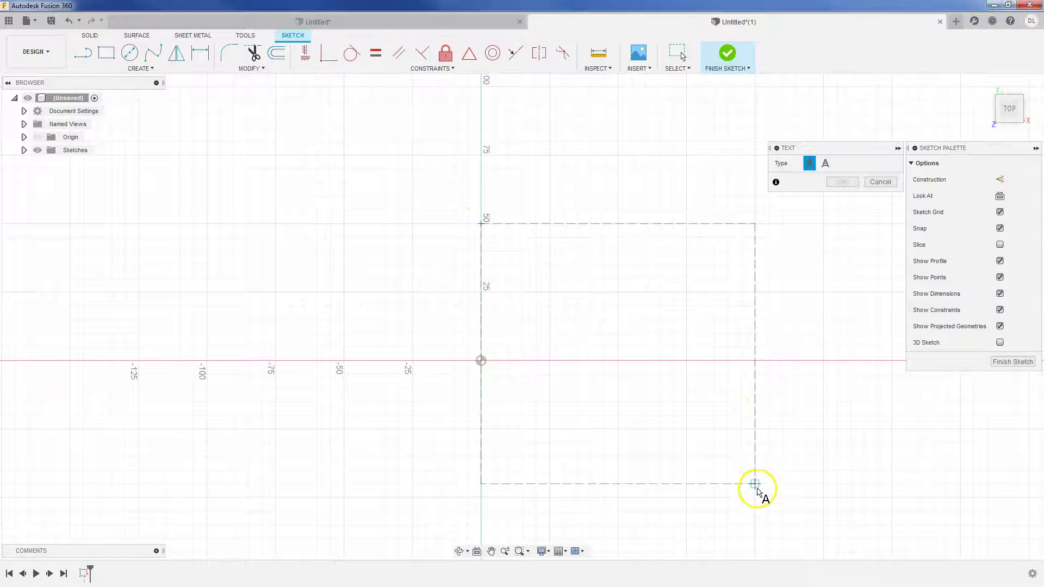
left_click(754, 497)
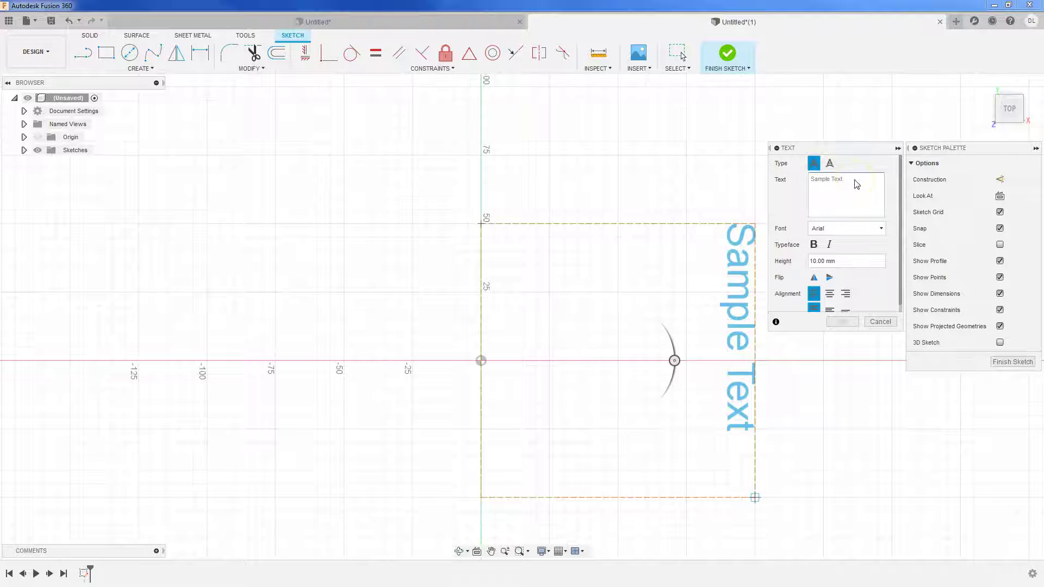
type("AKADEMIA")
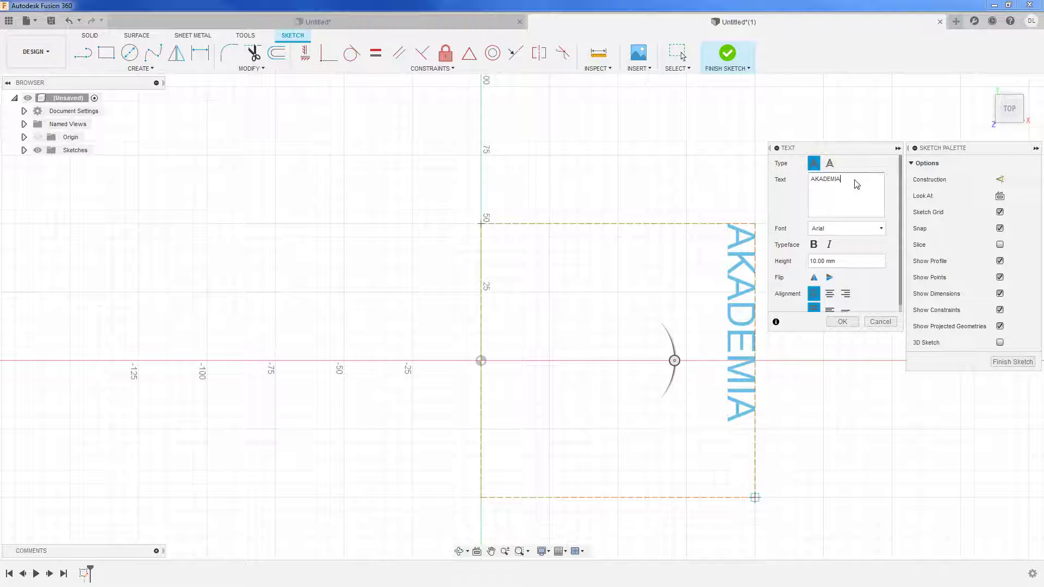
type(" CAD CA")
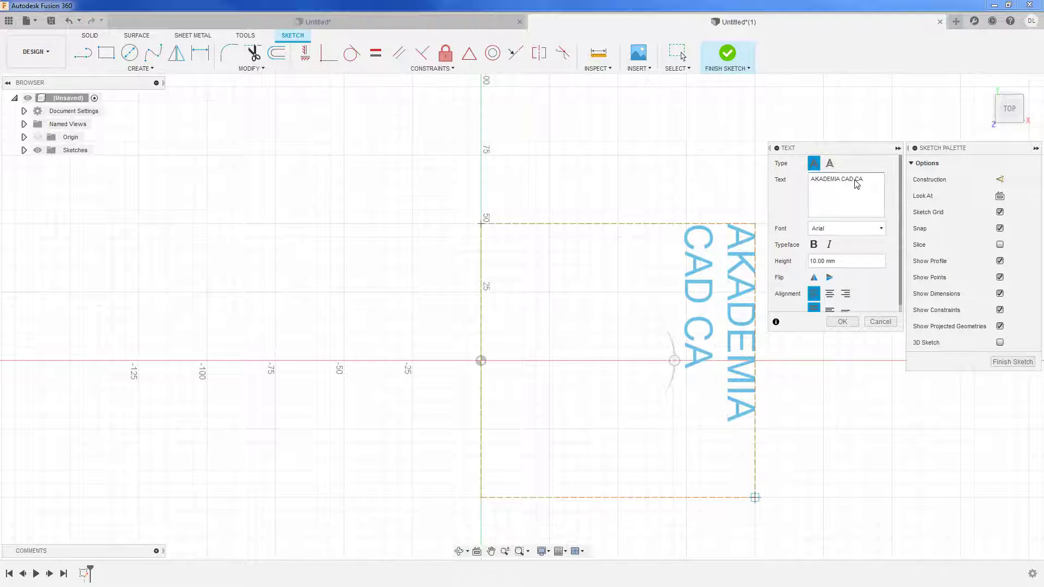
type("M")
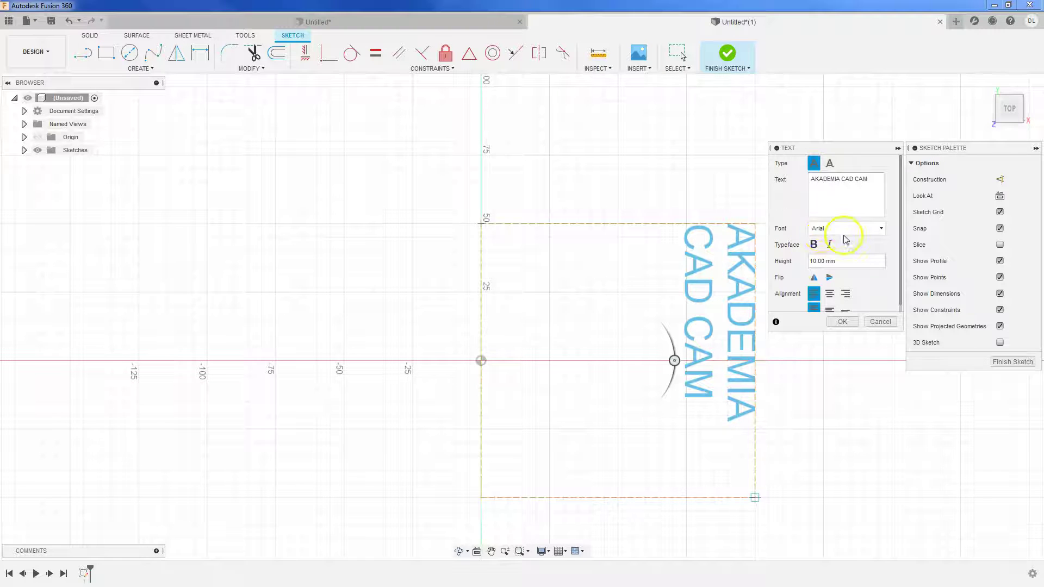
double_click(815, 262)
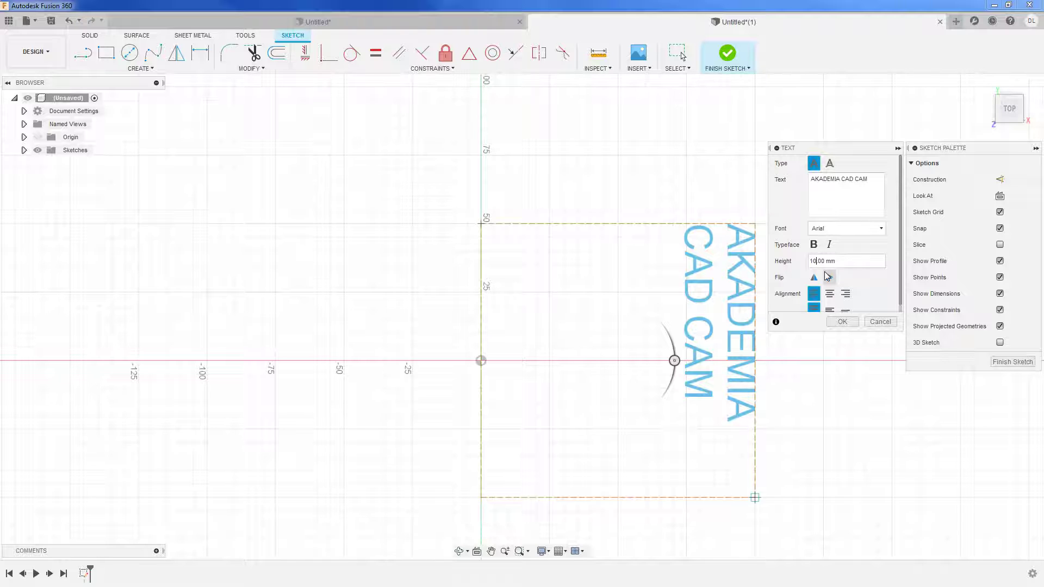
type("1")
key("BackSpace")
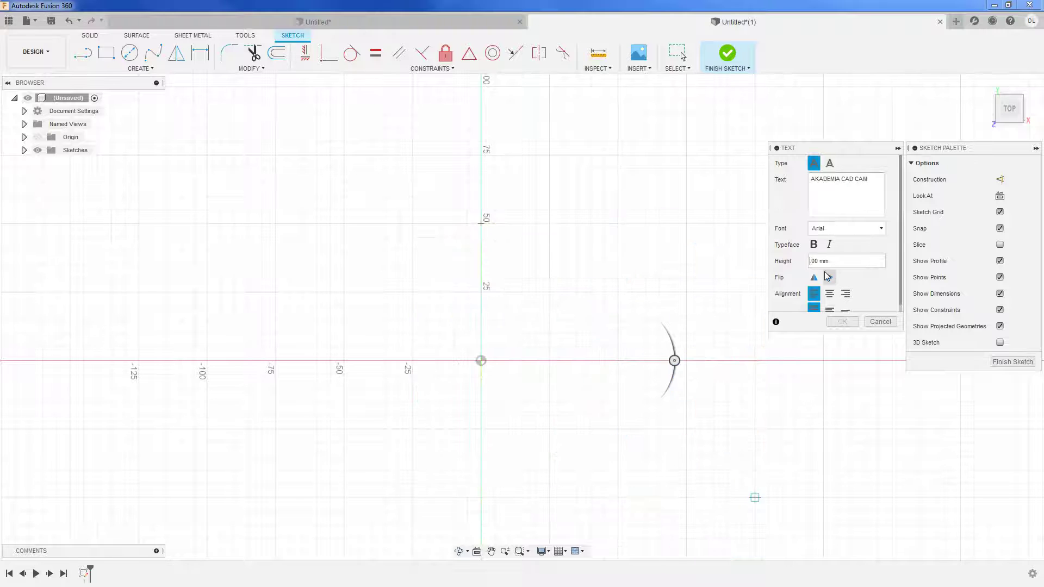
type("20")
left_click(833, 295)
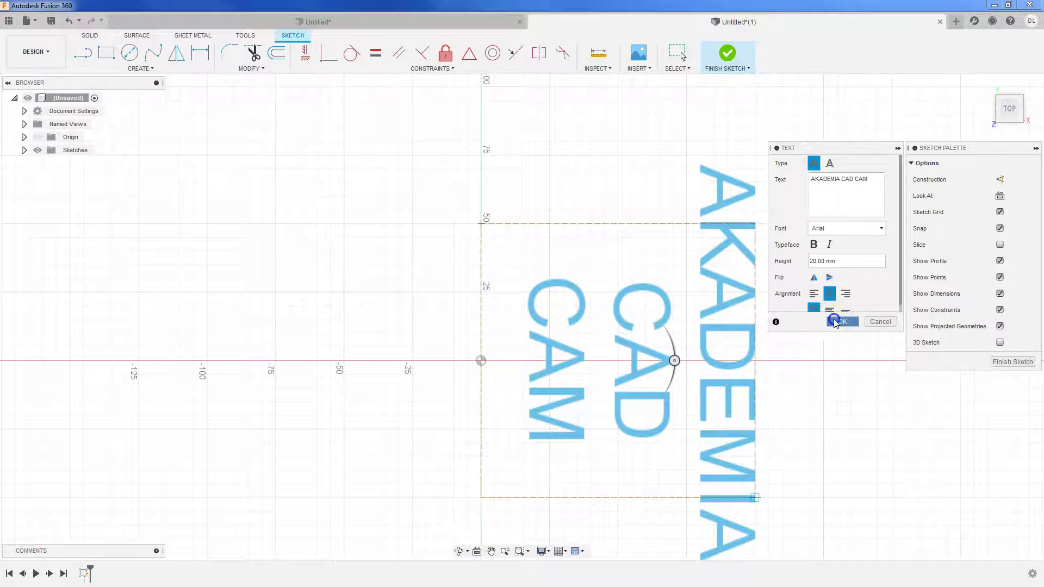
left_click(836, 322)
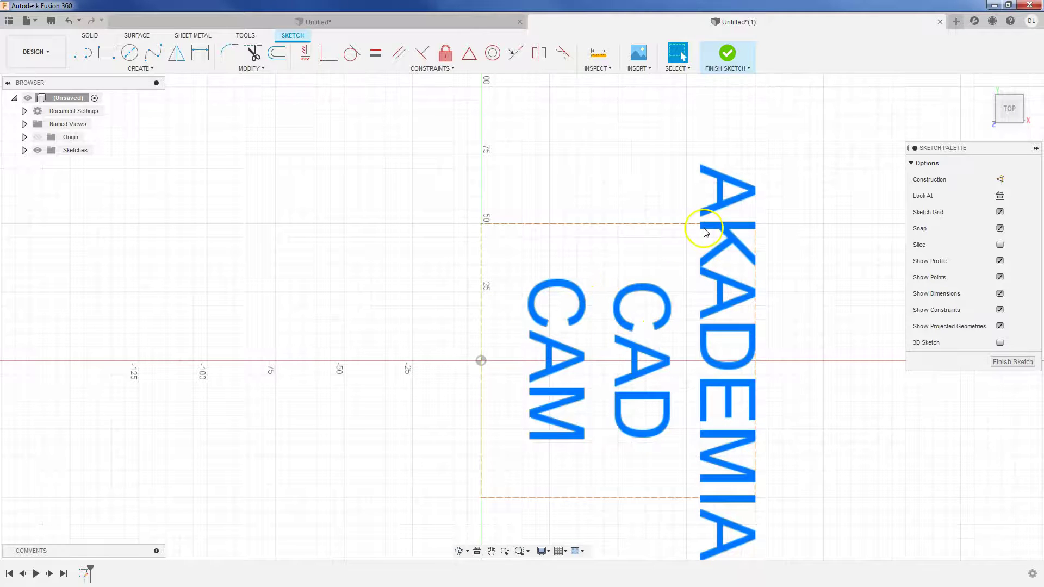
Rotate the AKADEMIA CAD CAM text frame to 0° so it reads horizontally.
double_click(724, 183)
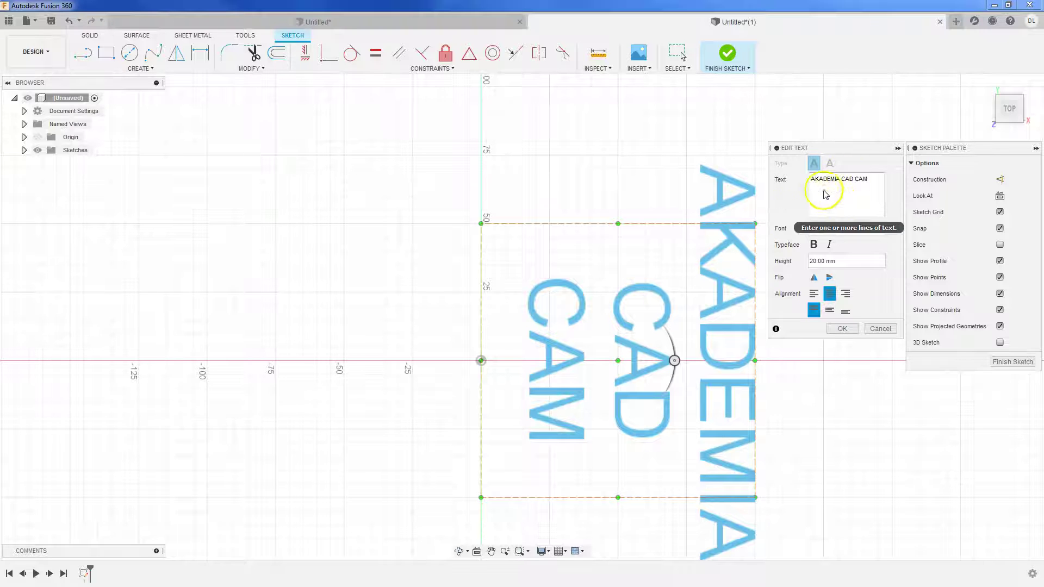
left_click_drag(675, 362, 619, 299)
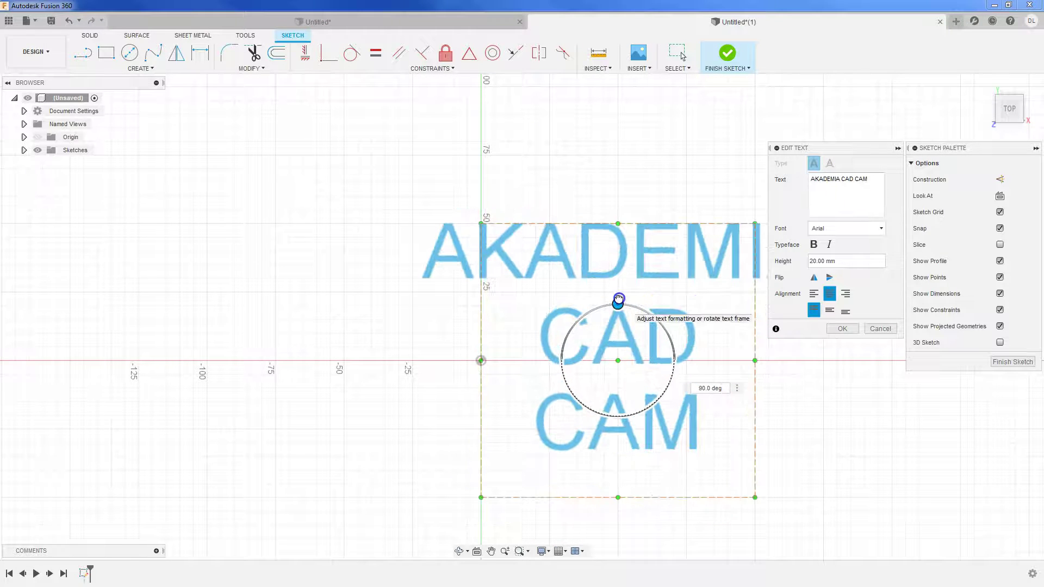
left_click(617, 302)
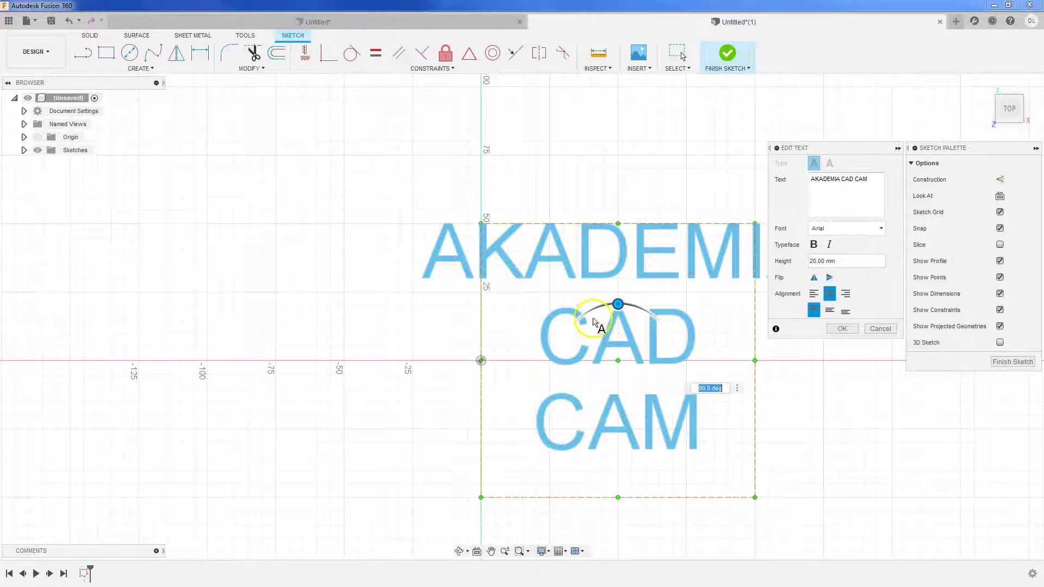
scroll(538, 296, "down", 3)
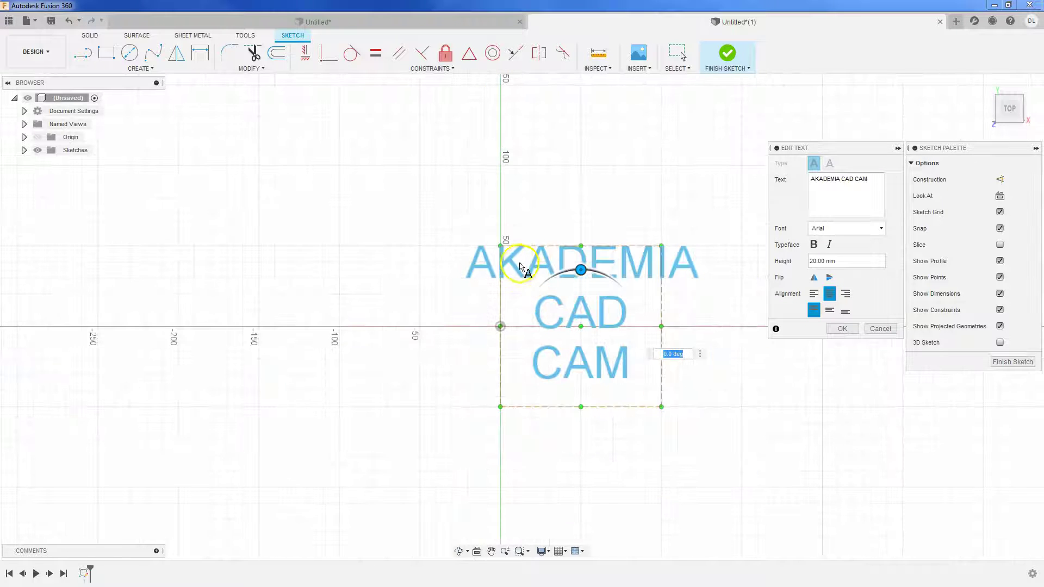
left_click(840, 329)
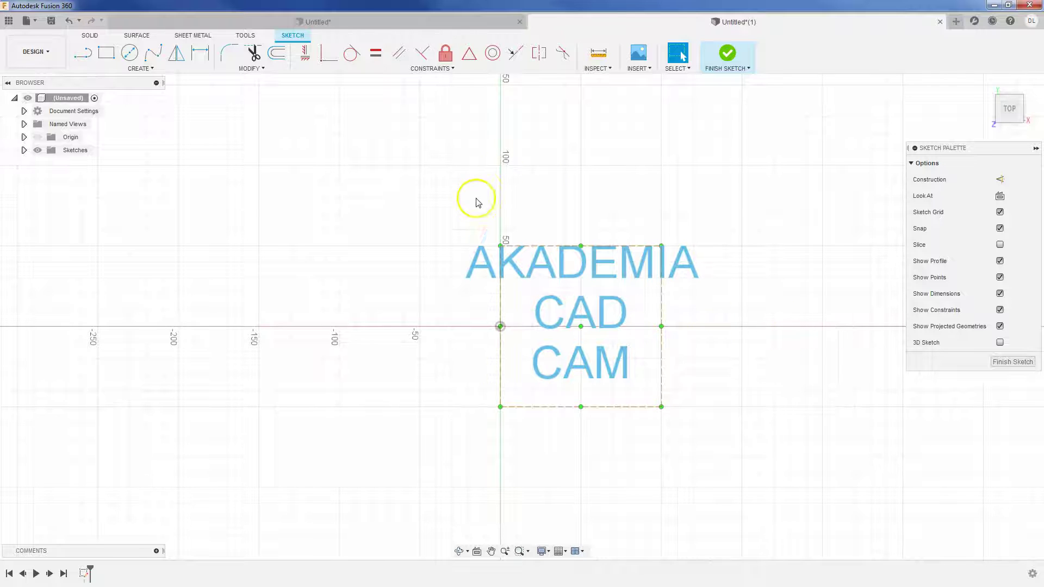
Widen the text box so AKADEMIA reflows above CAD CAM.
mouse_move(661, 326)
left_mouse_down()
mouse_move(791, 327)
mouse_move(737, 326)
mouse_move(776, 312)
mouse_move(778, 327)
mouse_move(741, 328)
mouse_move(751, 330)
mouse_move(777, 322)
mouse_move(601, 324)
mouse_move(729, 334)
mouse_move(883, 324)
mouse_move(743, 328)
left_mouse_up()
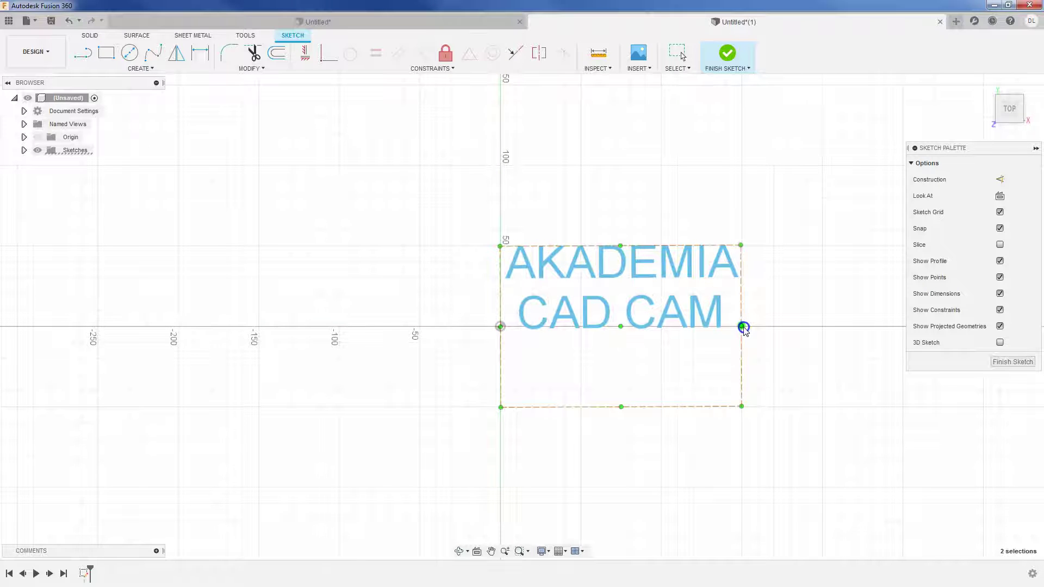
scroll(739, 326, "up", 3)
left_click(496, 441)
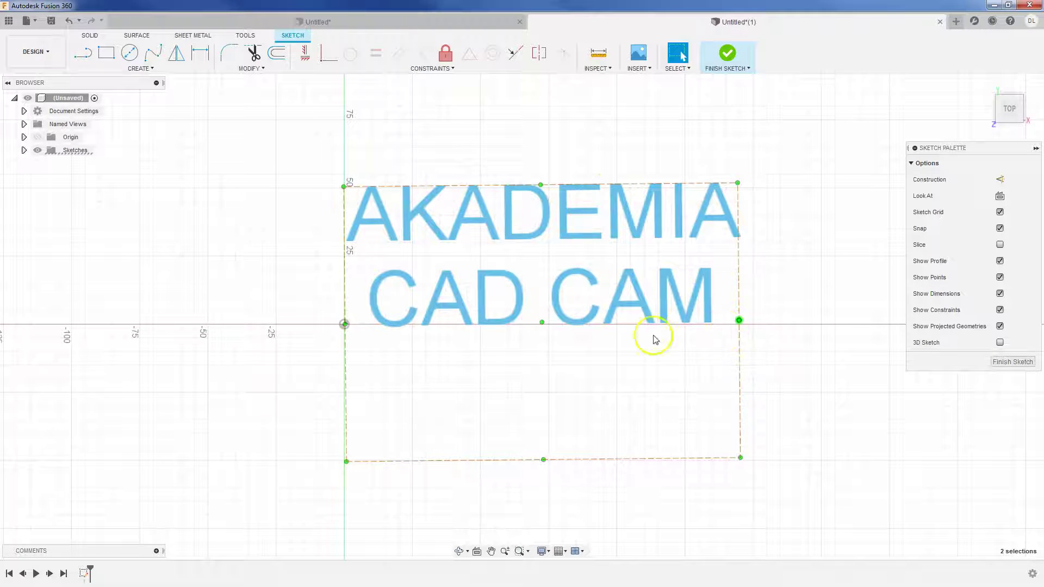
scroll(591, 332, "down", 2)
Constrain the box's bottom edge horizontal, snap it onto the X axis at the origin, and widen slightly.
left_click(592, 332)
left_click(580, 417)
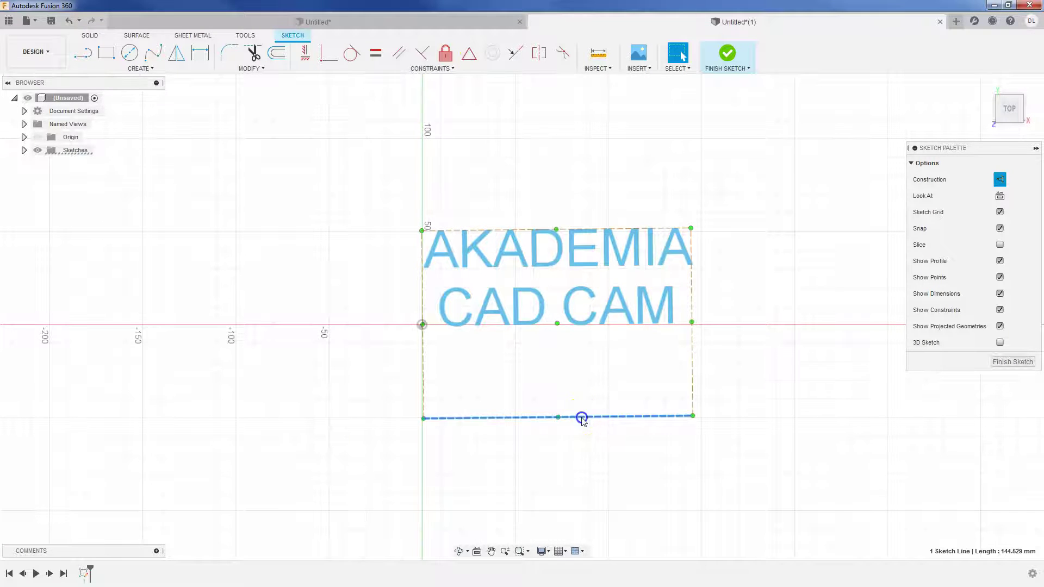
left_click(305, 54)
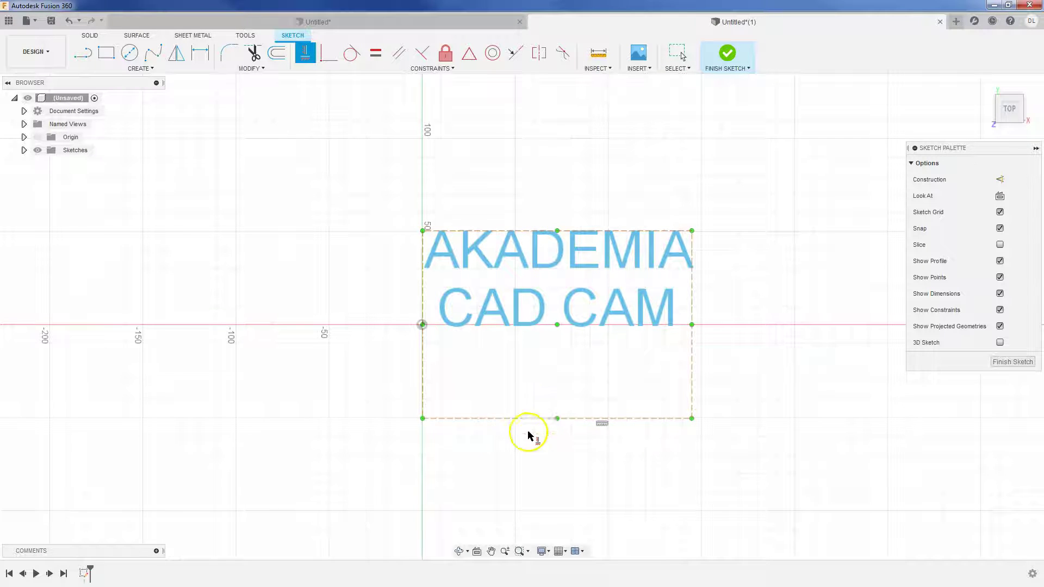
key("Escape")
left_click_drag(557, 419, 557, 330)
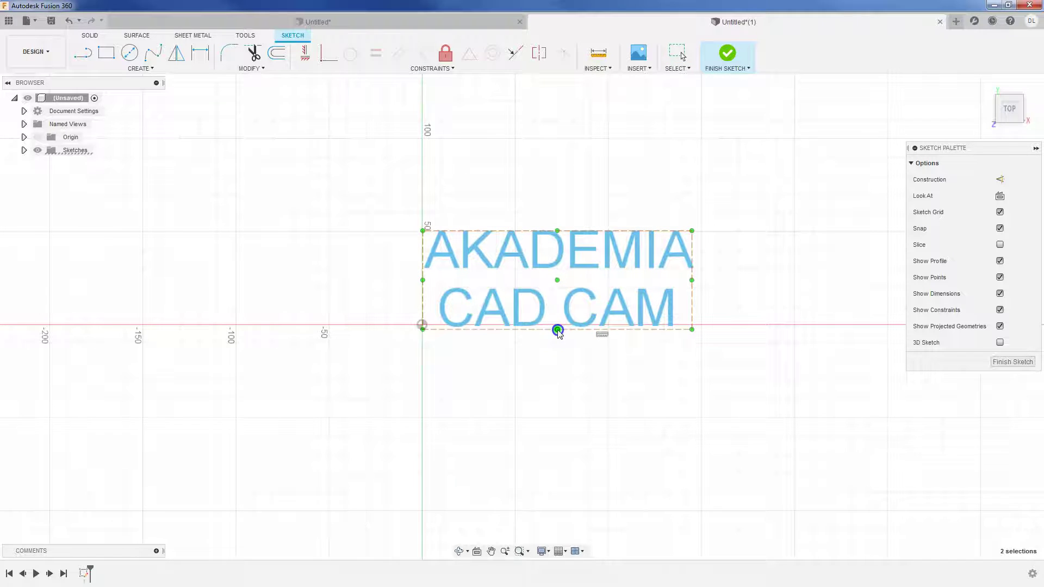
left_click_drag(558, 331, 560, 330)
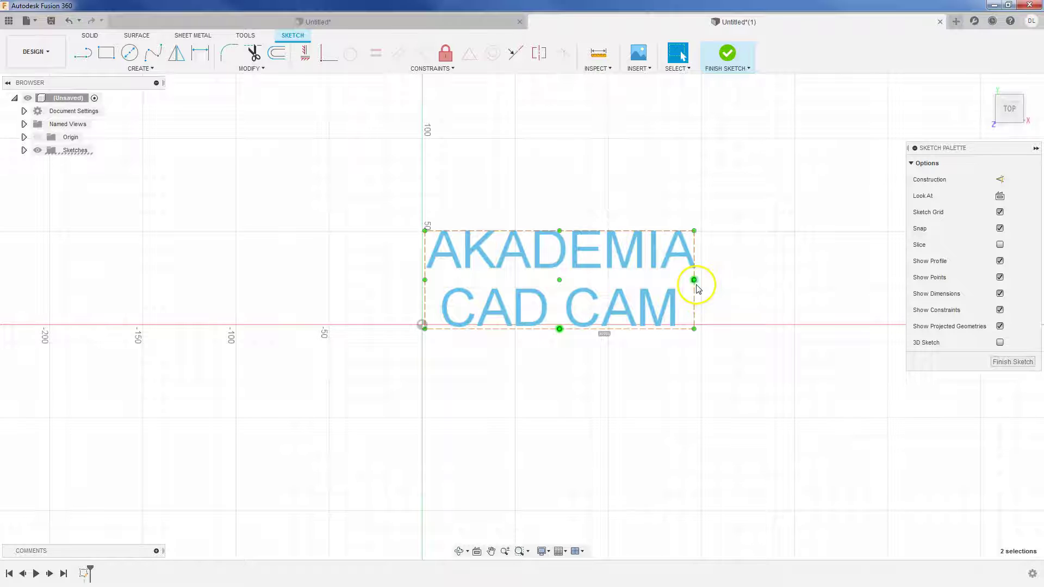
left_click_drag(695, 281, 707, 280)
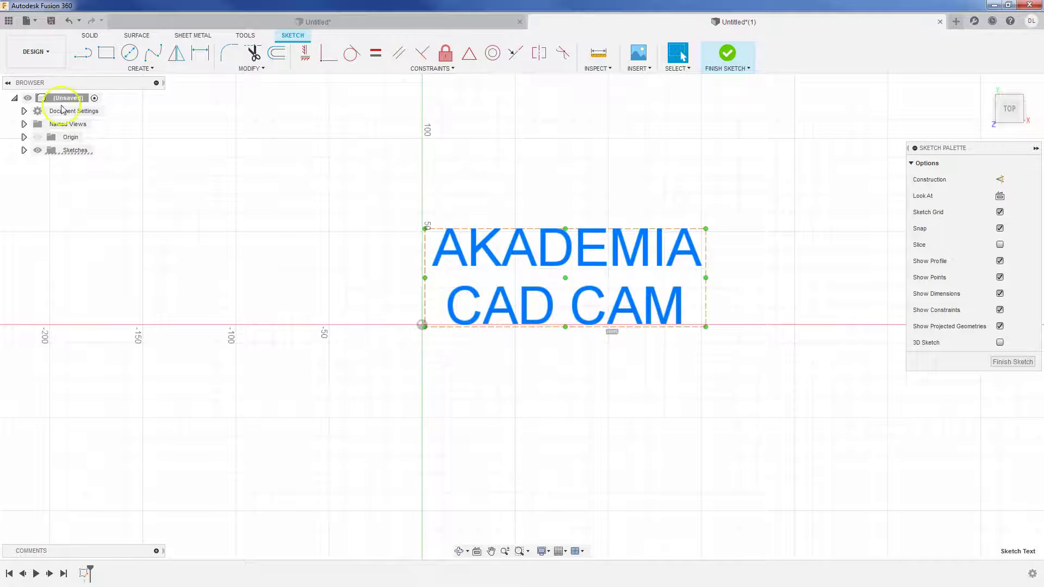
Draw a rectangle from the origin around the text, about 150.8 × 52.7 mm.
left_click(107, 54)
left_click(426, 327)
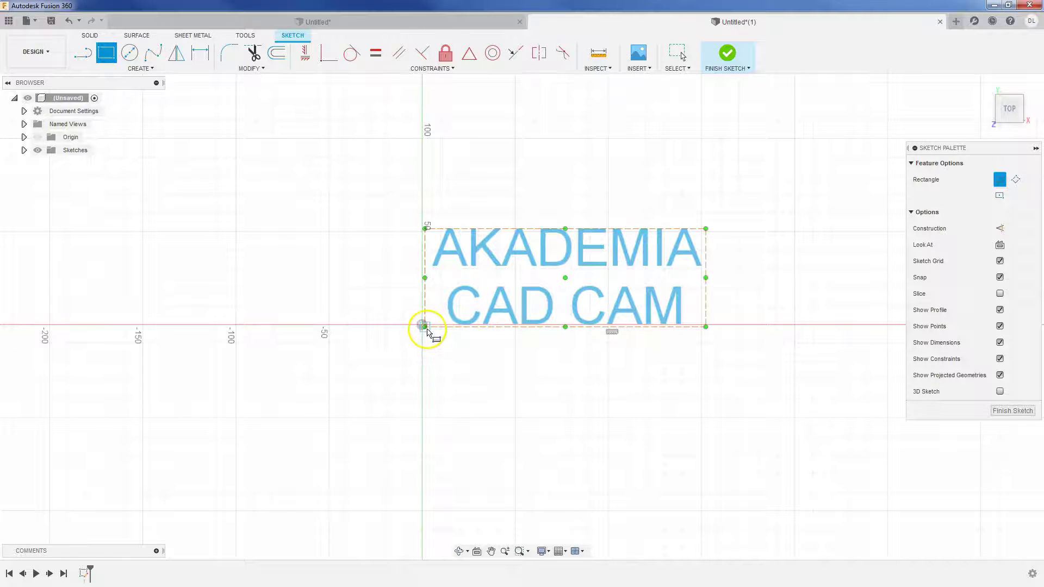
left_click_drag(427, 329, 706, 233)
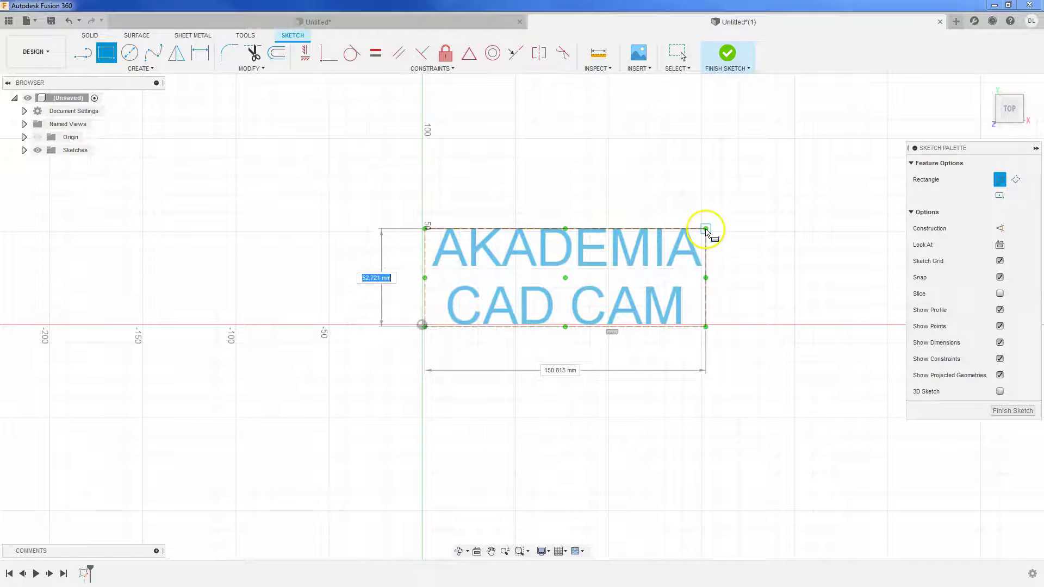
left_click(705, 229)
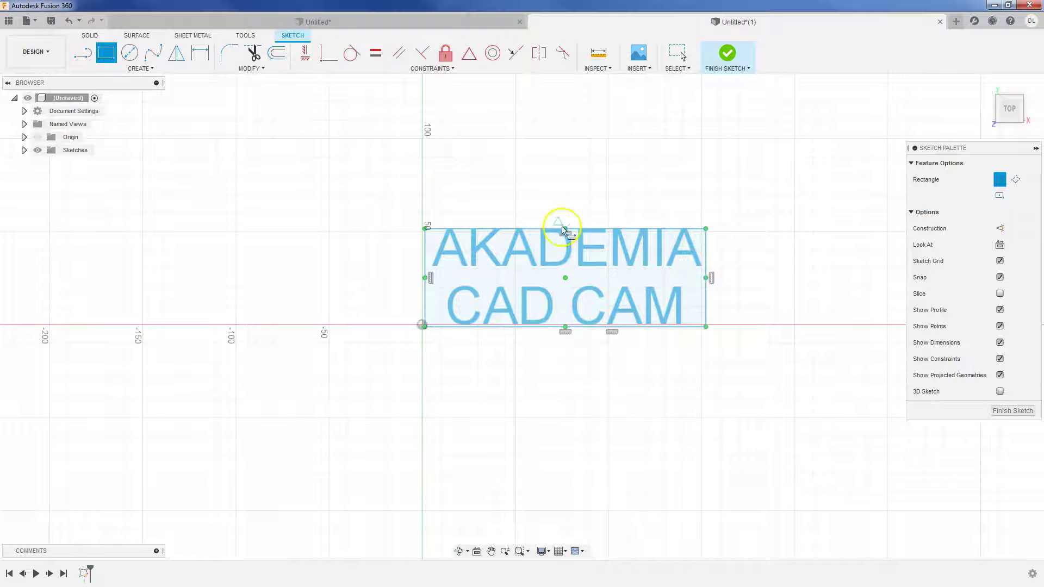
Offset the text rectangle 5 mm outward.
left_click(278, 53)
left_click(532, 234)
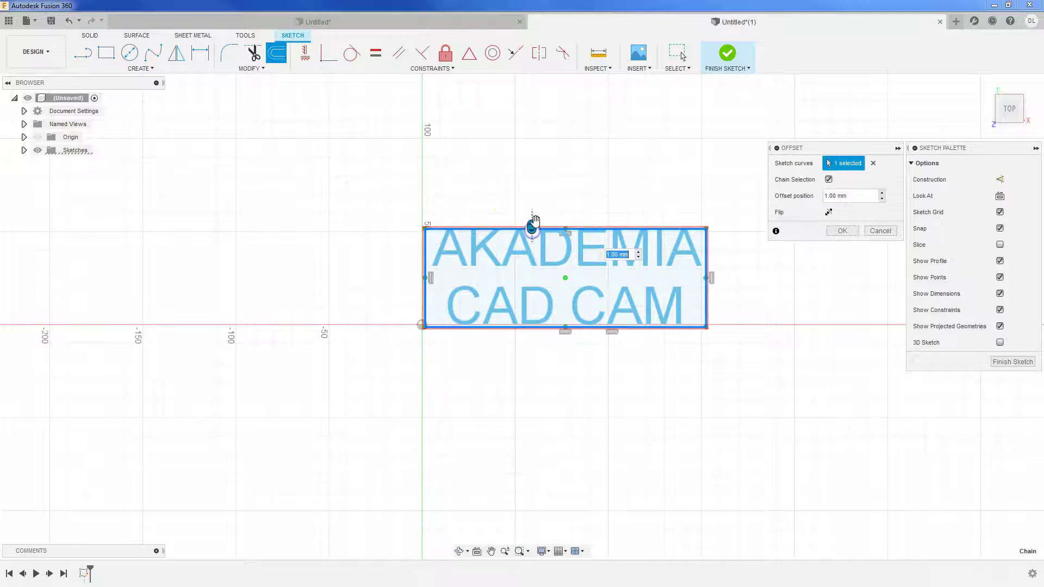
left_click_drag(531, 227, 530, 213)
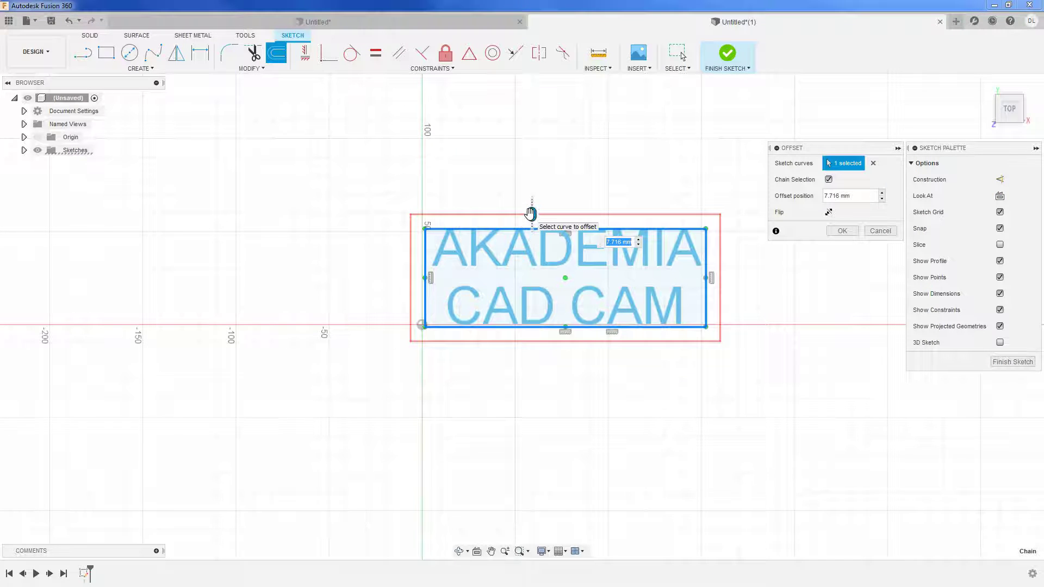
type("5")
key("Return")
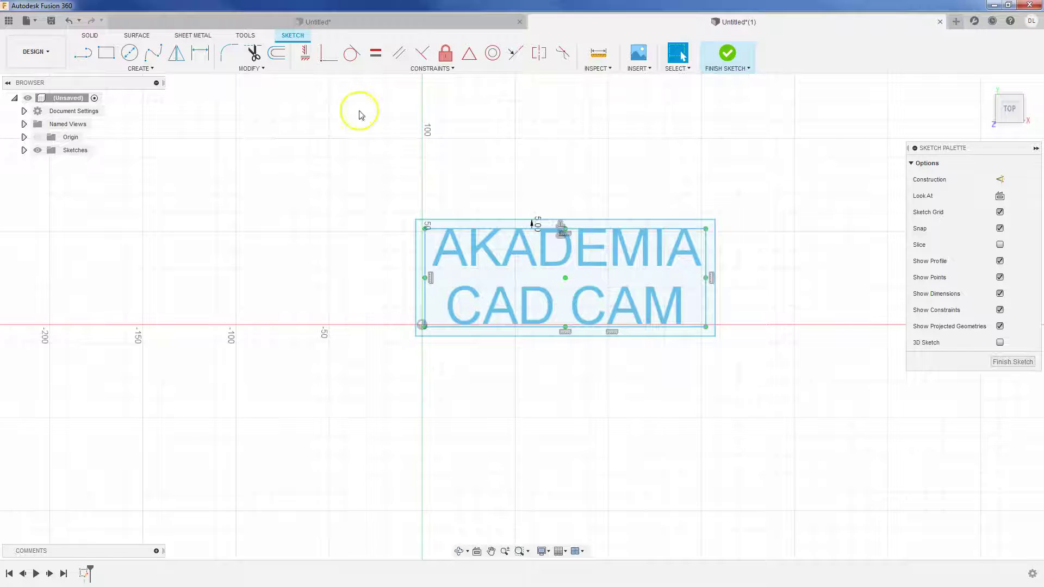
Add a second outline offset 10 mm outward, then finish the sketch.
left_click(279, 65)
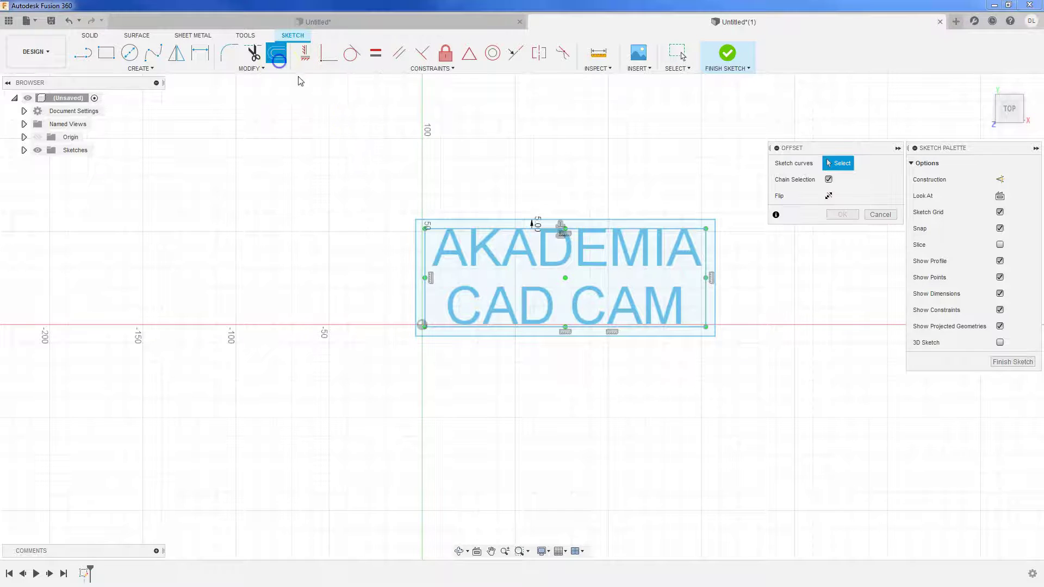
left_click(463, 229)
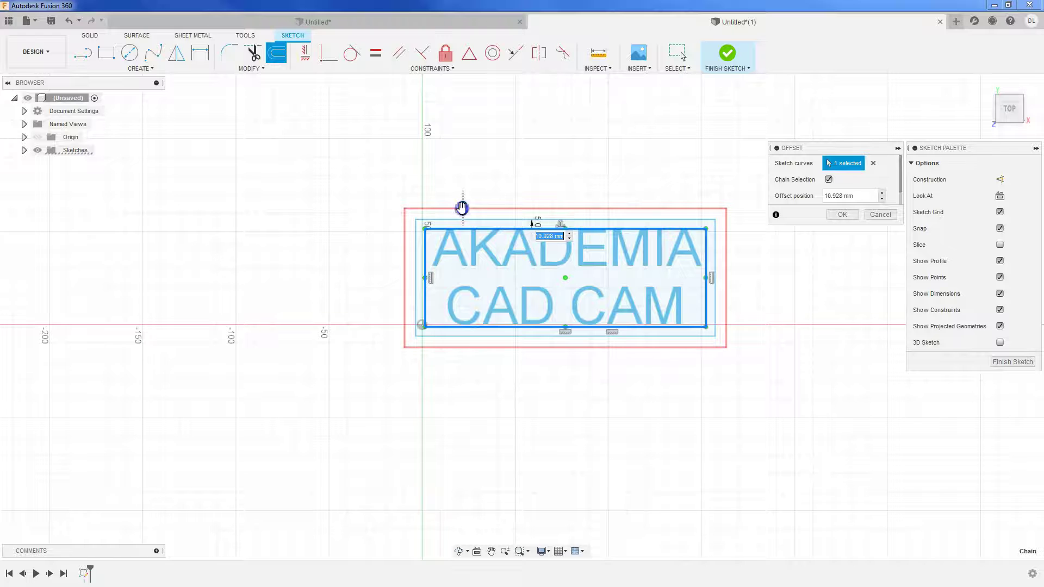
type("10")
key("Return")
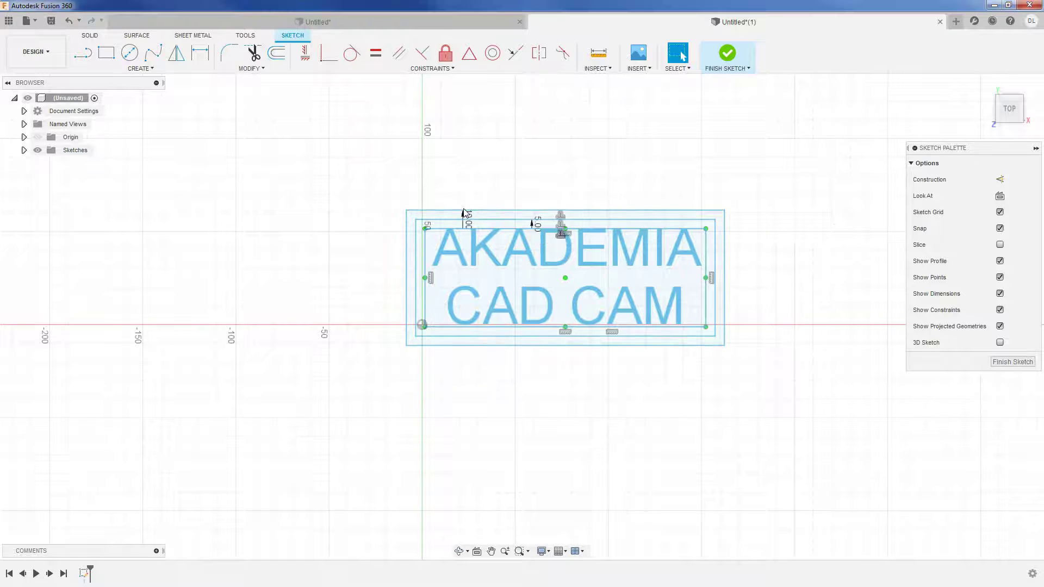
left_click(544, 247)
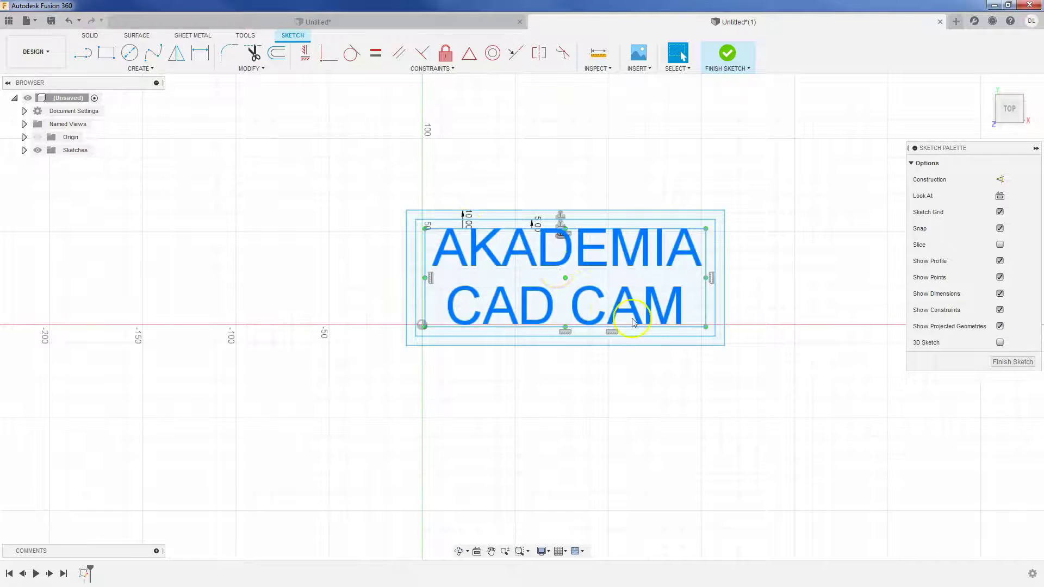
left_click(1008, 363)
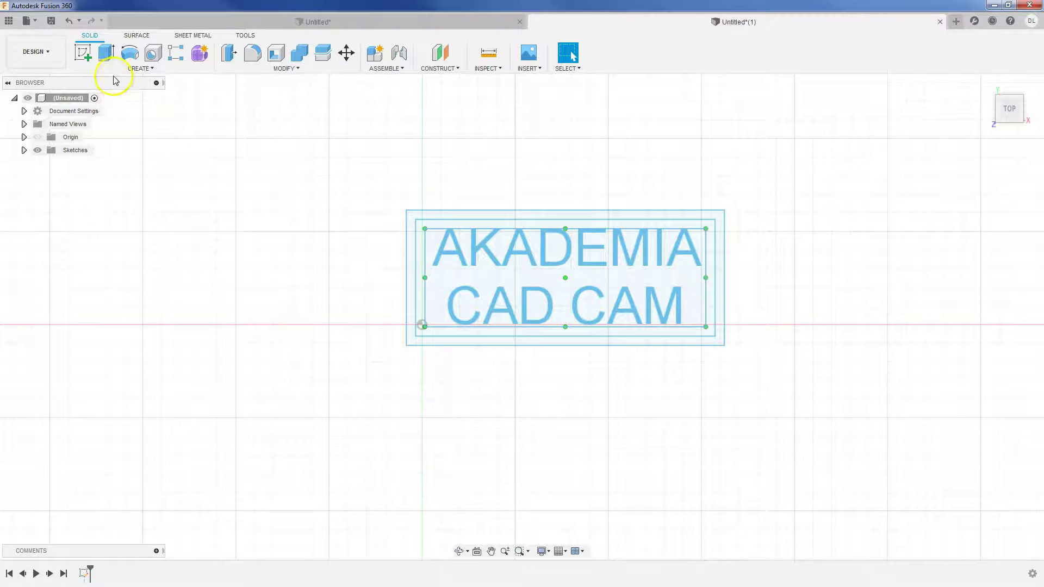
Extrude the outer frame and inner regions 10 mm downward into a solid plate.
left_click(106, 52)
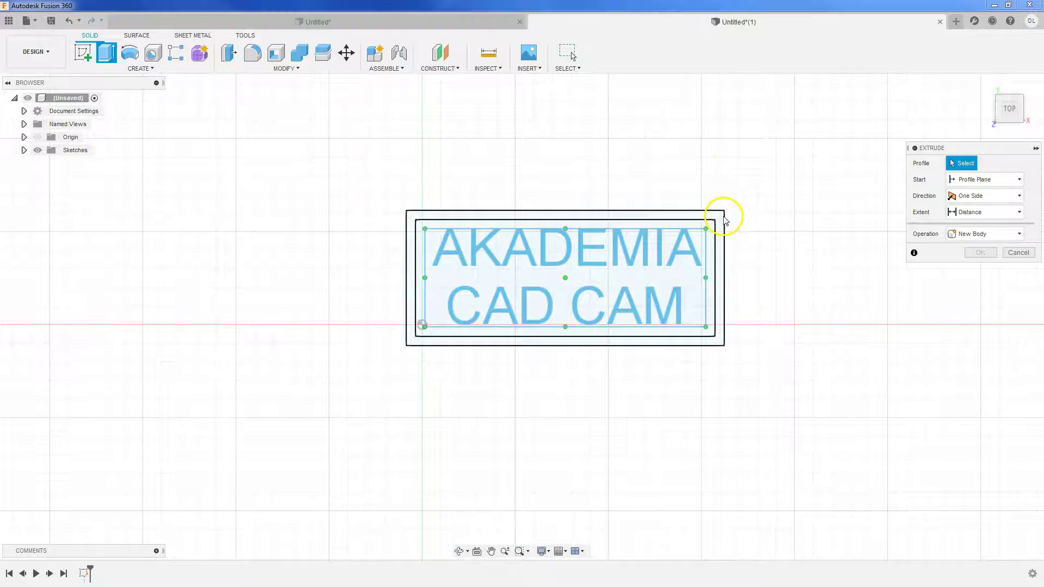
left_click(722, 217)
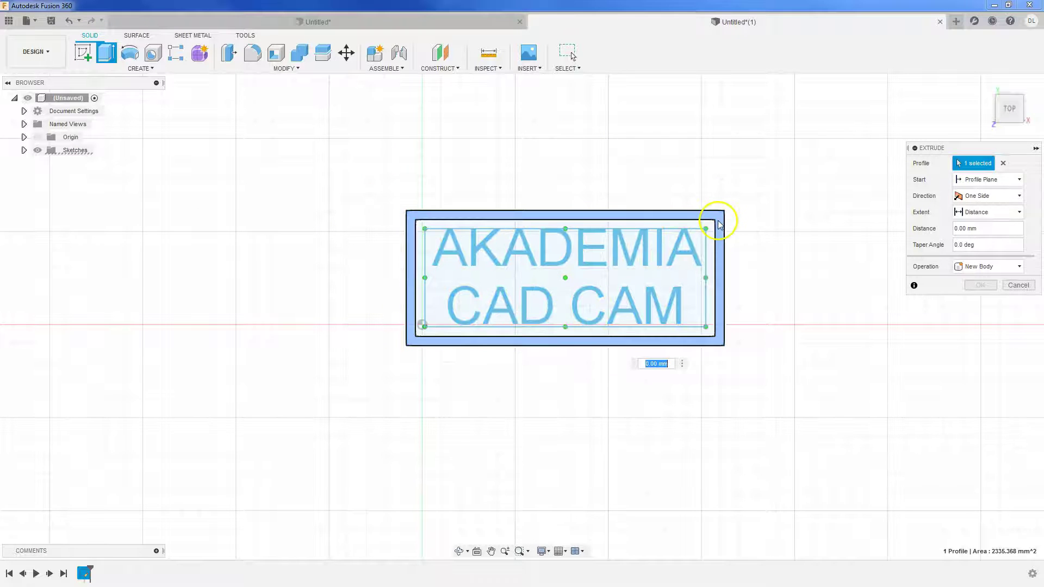
left_click(710, 232)
left_click(692, 279)
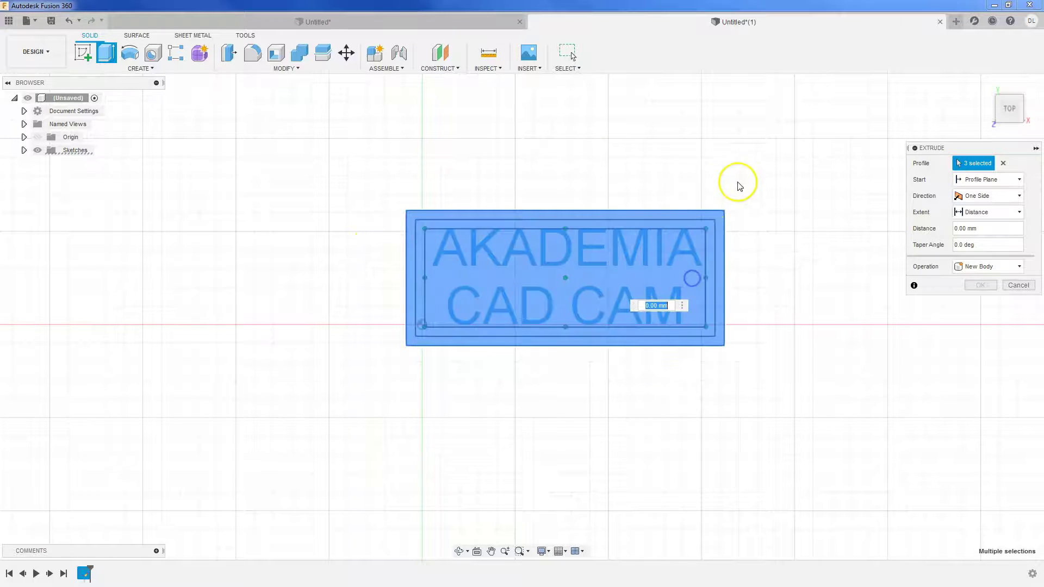
mouse_move(781, 194)
middle_mouse_down("shift")
mouse_move(771, 210)
mouse_move(783, 206)
middle_mouse_up("shift")
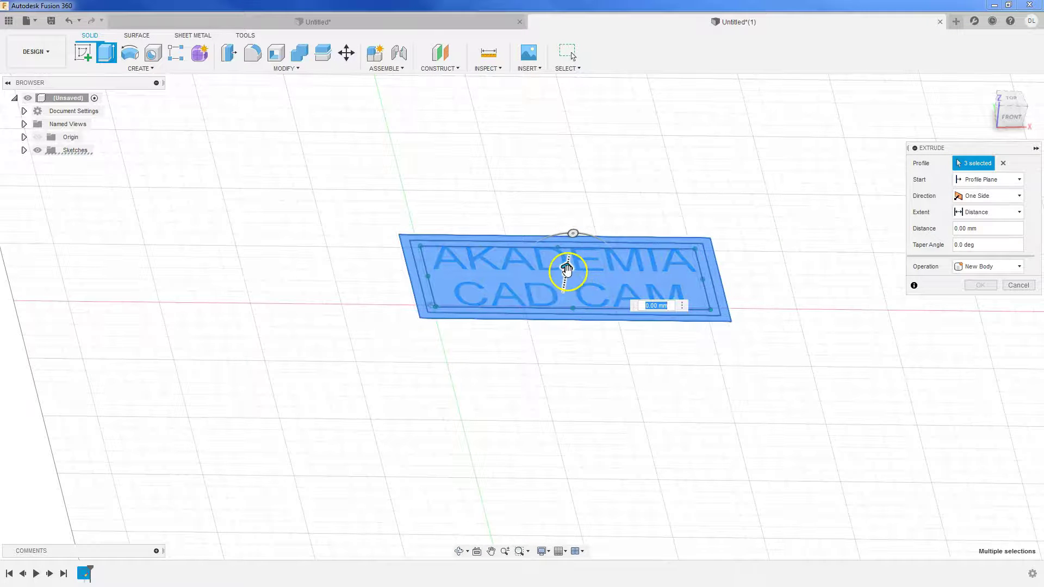
left_click_drag(566, 267, 562, 300)
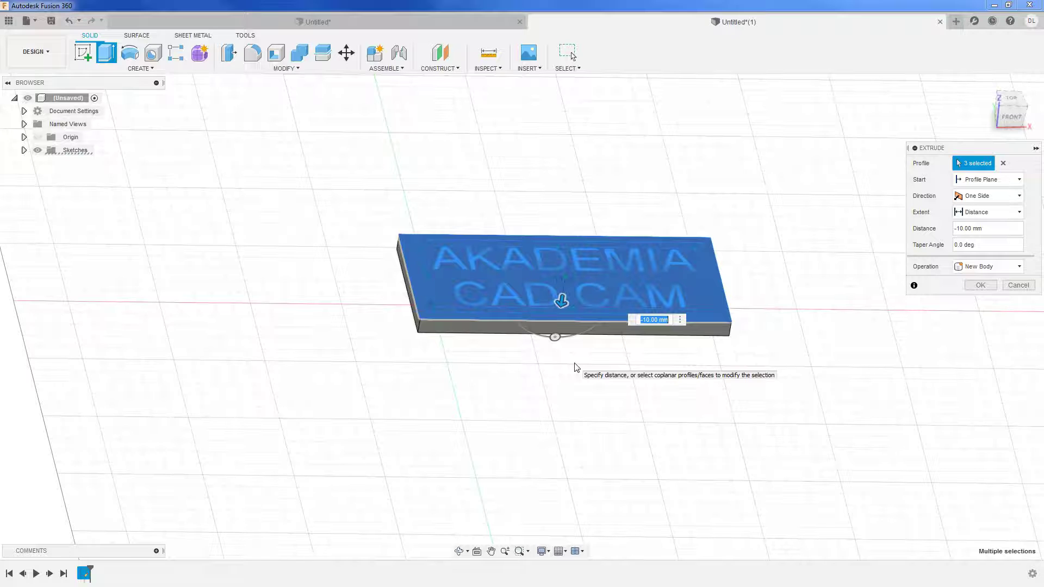
key("Return")
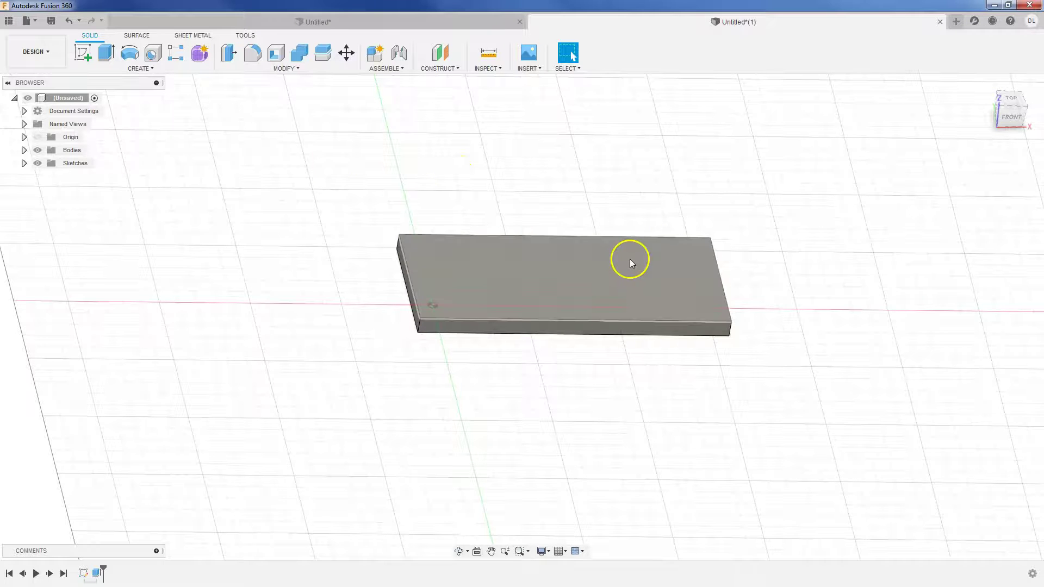
Make Sketch1 visible again and zoom in on the plate's top face from above.
mouse_move(725, 222)
middle_mouse_down("shift")
mouse_move(734, 172)
mouse_move(748, 249)
middle_mouse_up("shift")
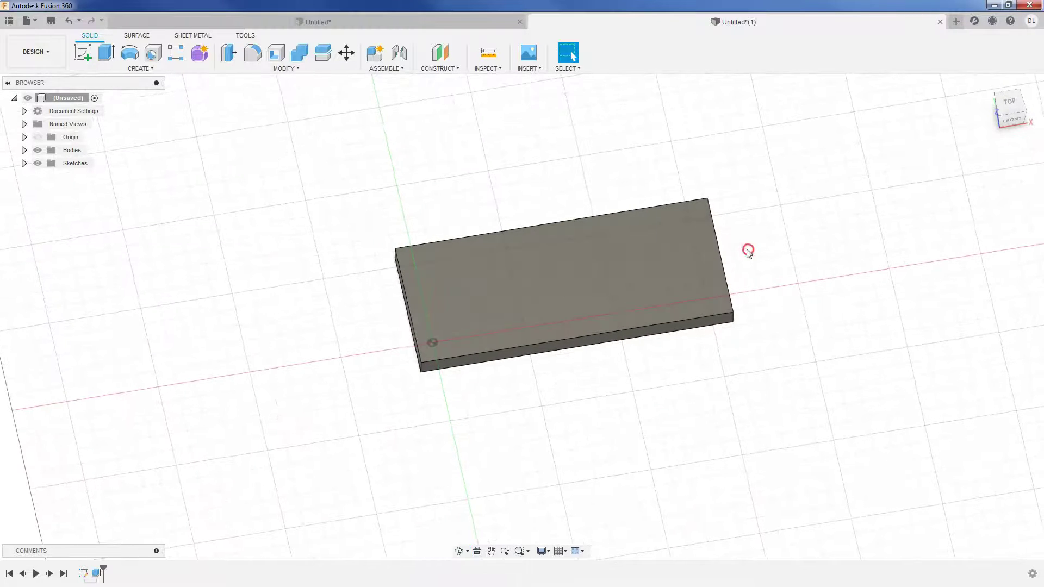
left_click(24, 163)
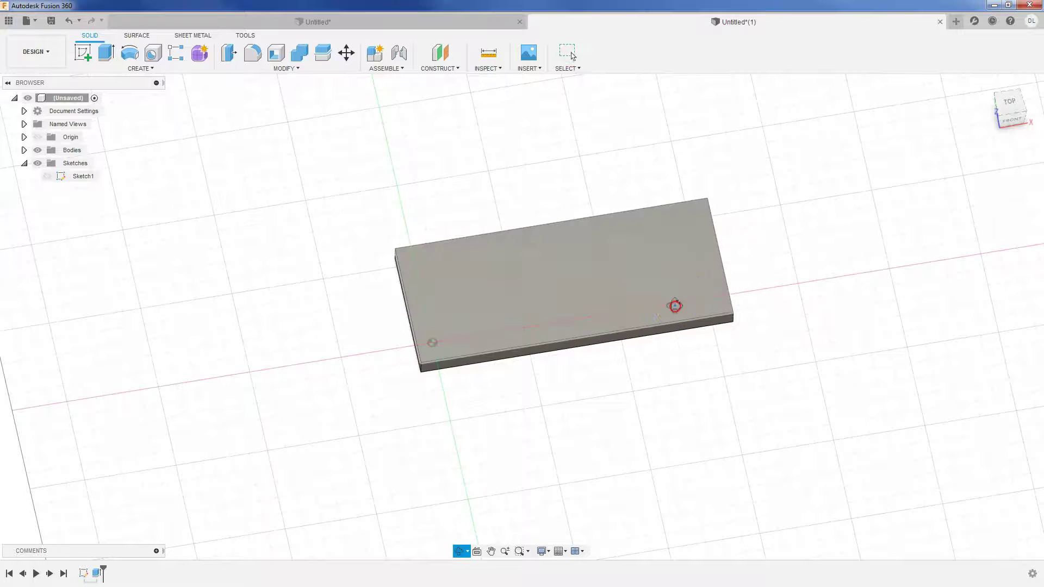
middle_click_drag(674, 302, 677, 290, "shift")
left_click(47, 176)
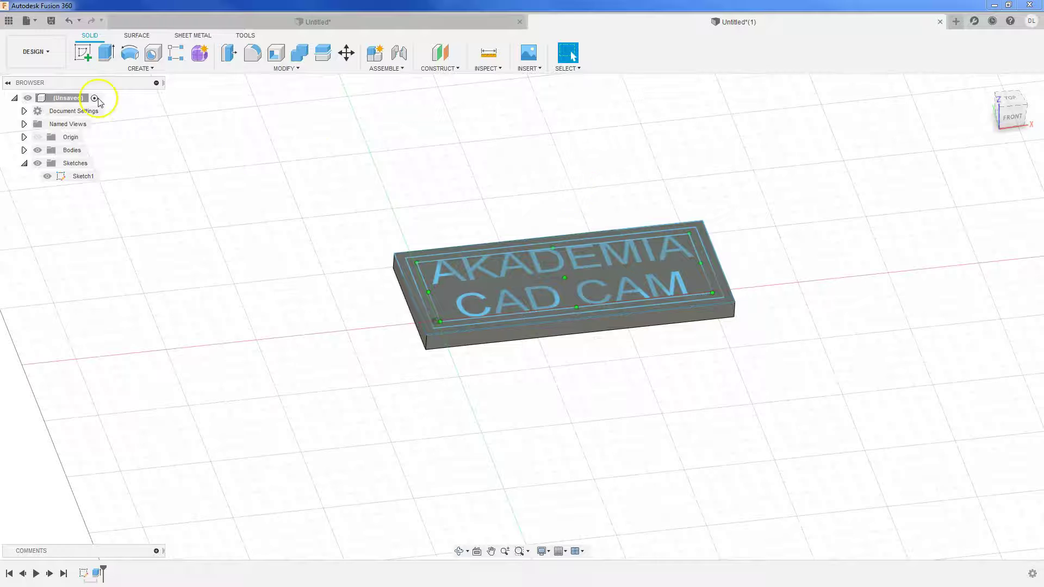
left_click(429, 274)
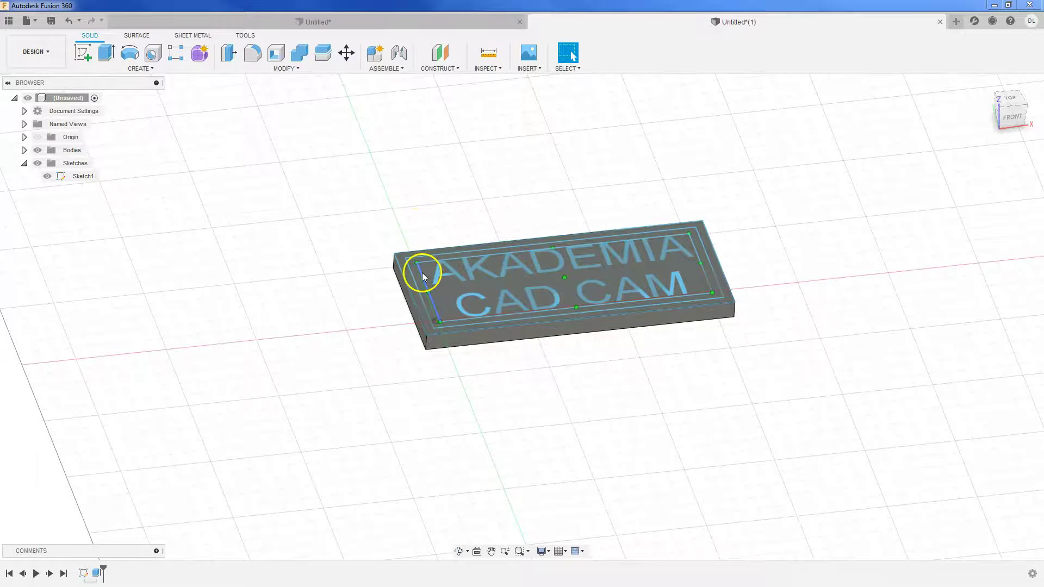
middle_click_drag(528, 241, 536, 288, "shift")
middle_click_drag(527, 242, 535, 228, "shift")
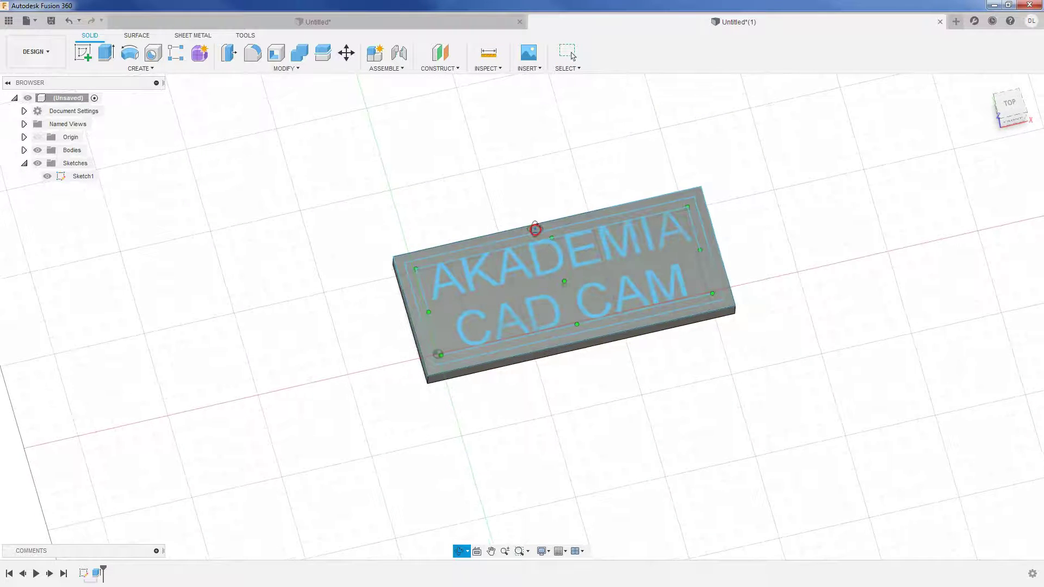
left_click(571, 55)
scroll(413, 272, "up", 2)
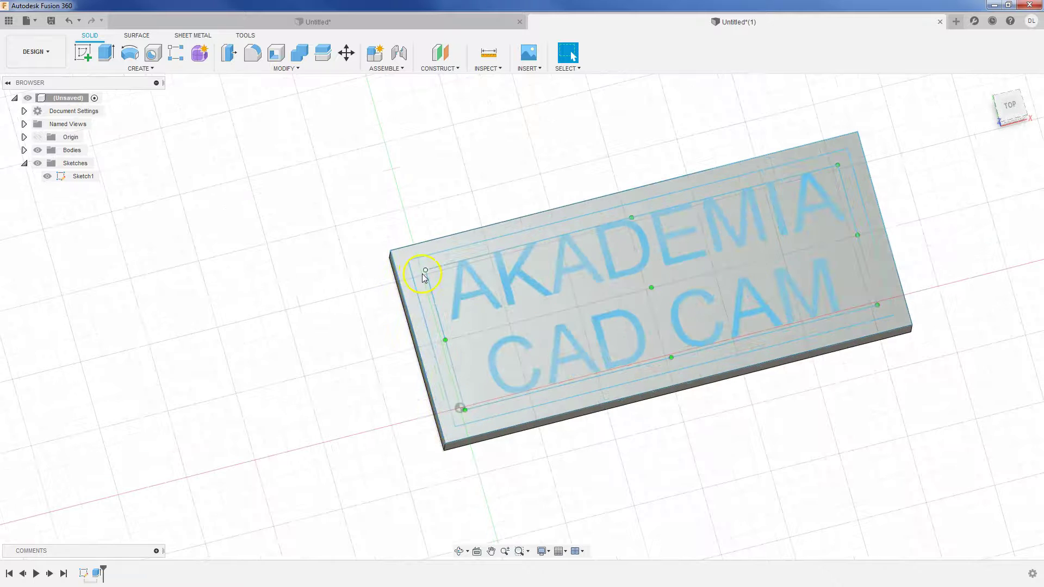
scroll(424, 280, "up", 3)
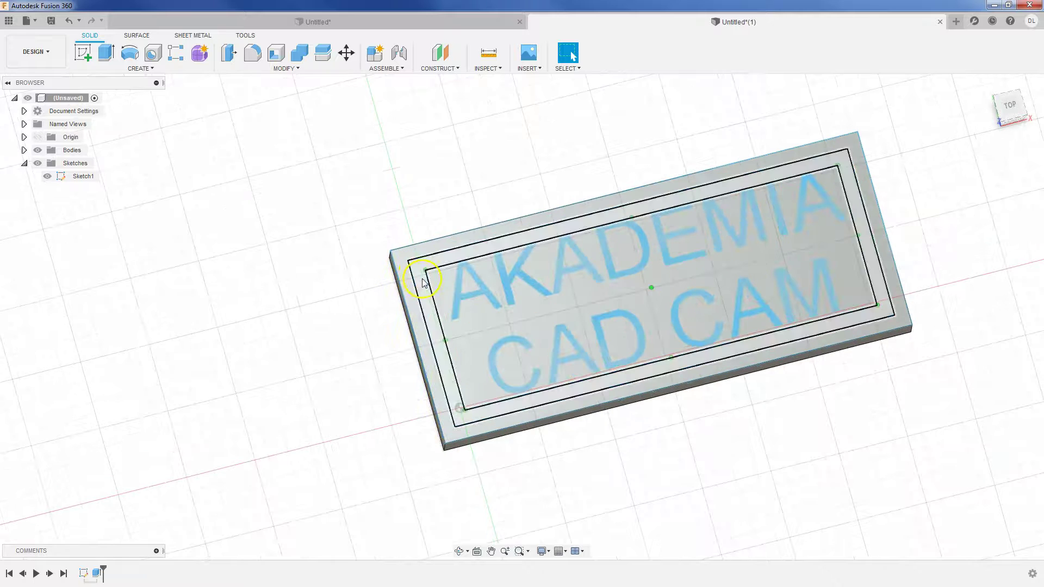
Cut the frame band and inner text area 1 mm into the plate top, leaving a raised rim.
left_click(109, 53)
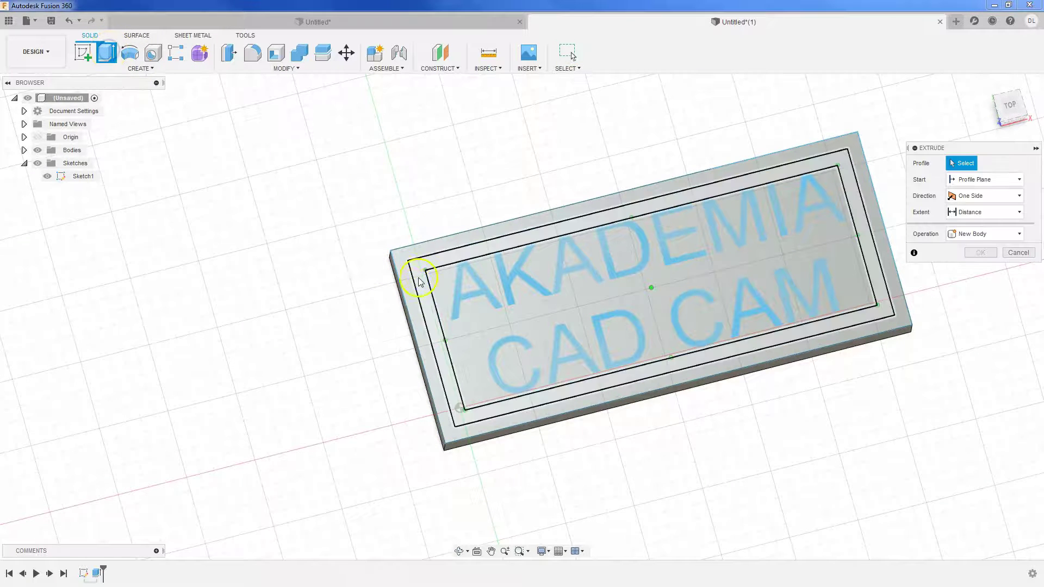
left_click(418, 289)
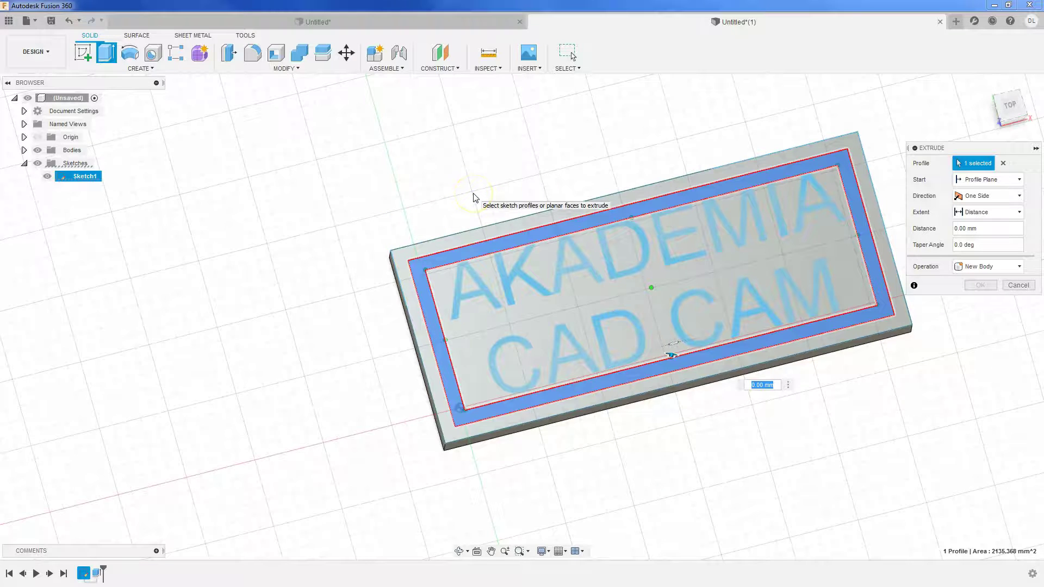
middle_click_drag(750, 369, 769, 389, "shift")
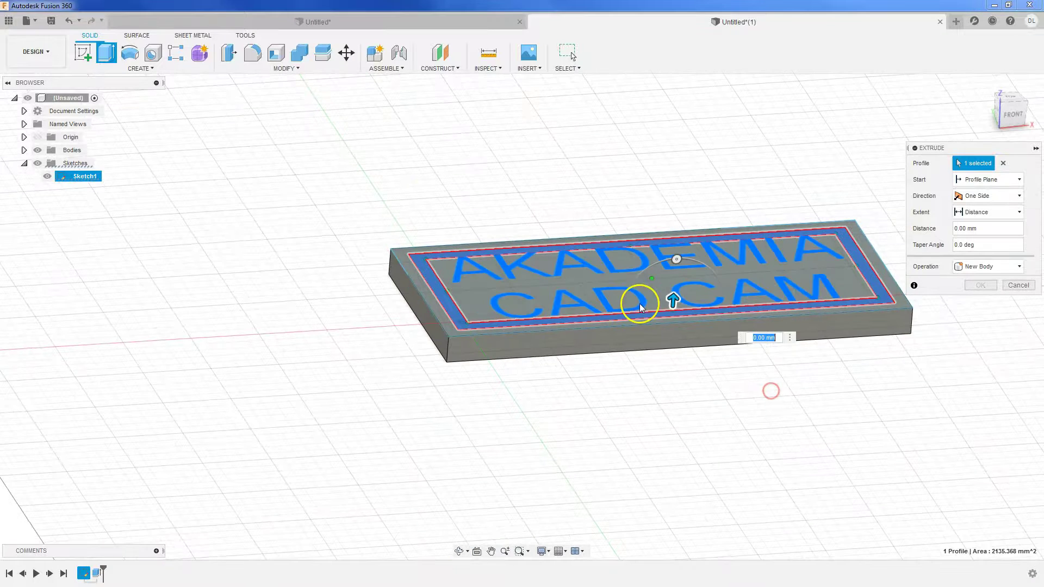
left_click_drag(674, 296, 672, 332)
middle_click_drag(629, 214, 399, 274, "shift")
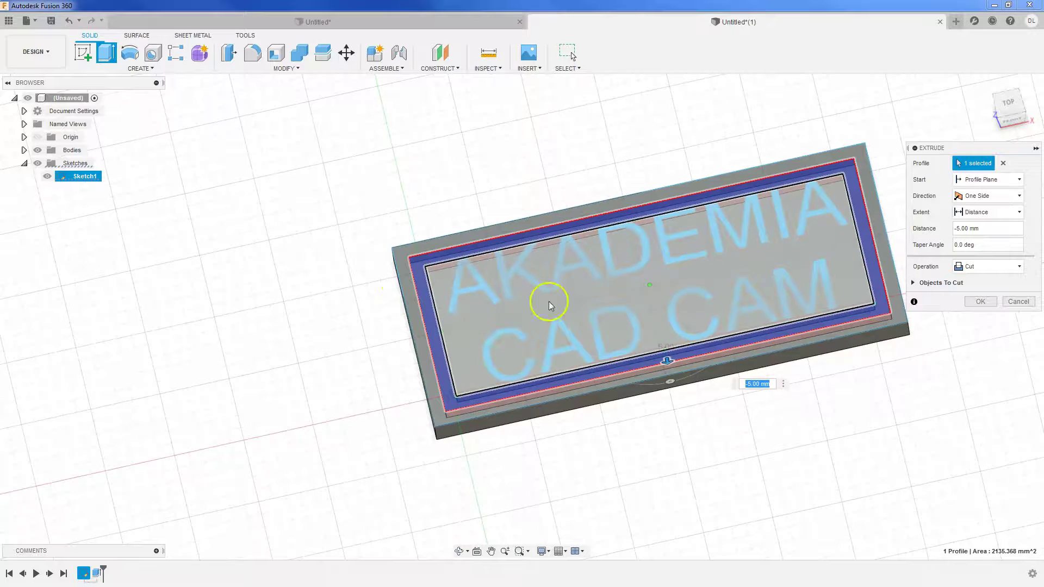
left_click(465, 331)
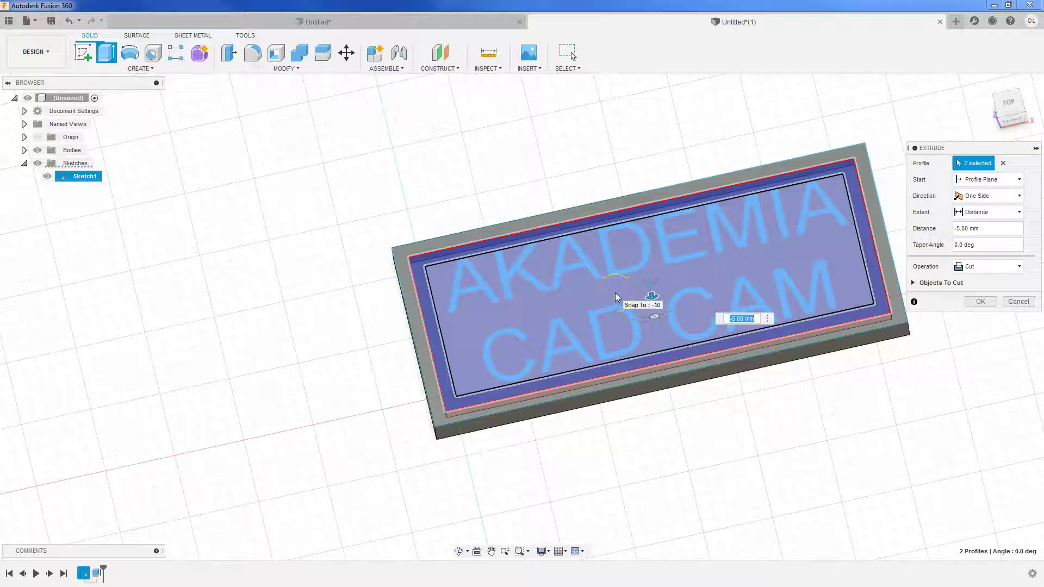
type("-1")
key("Return")
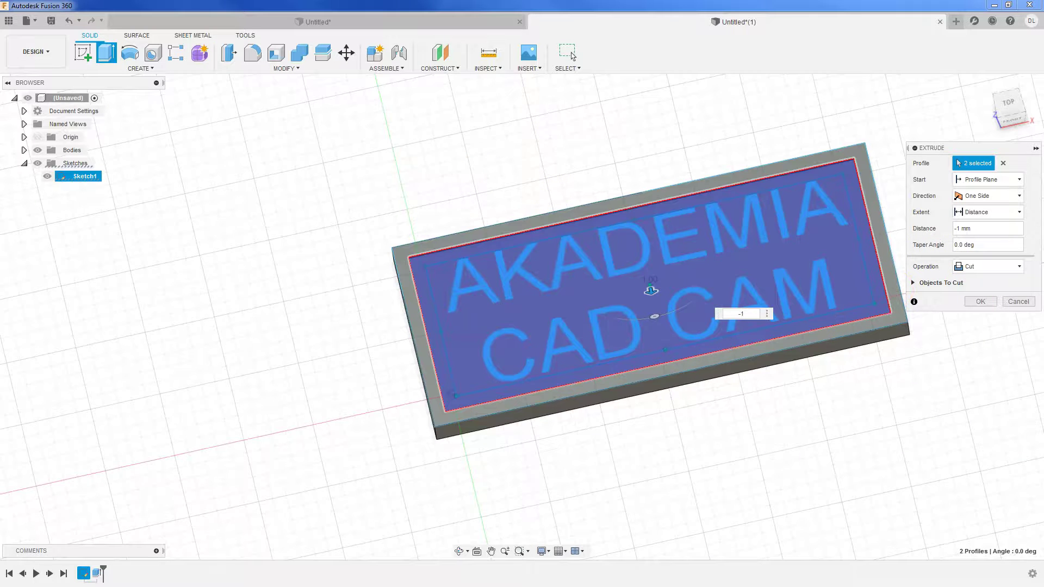
left_click(980, 301)
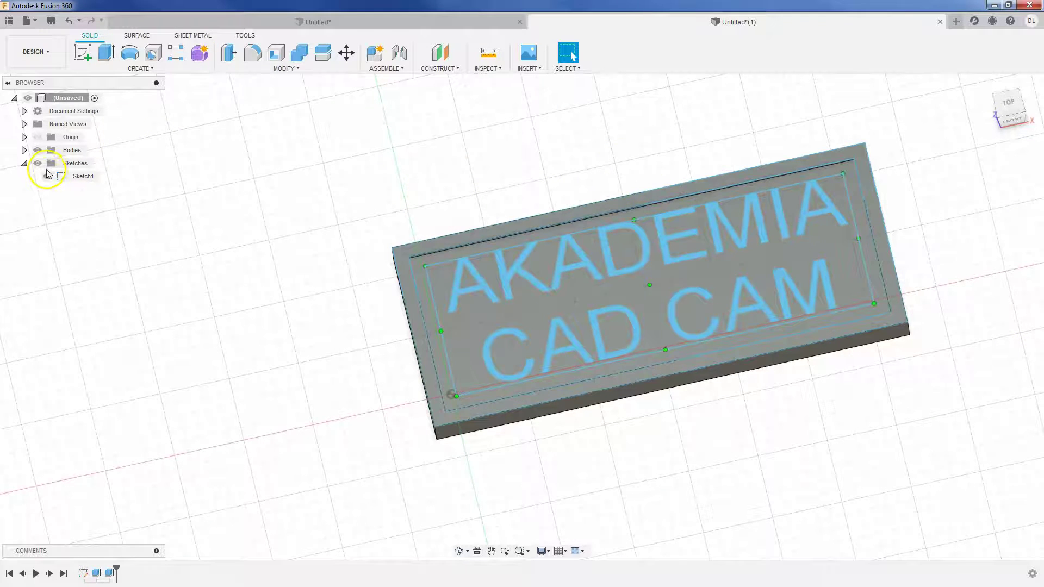
Extrude the AKADEMIA CAD CAM text To Object at the plate's top face, joined, then hide Sketch1.
left_click(47, 176)
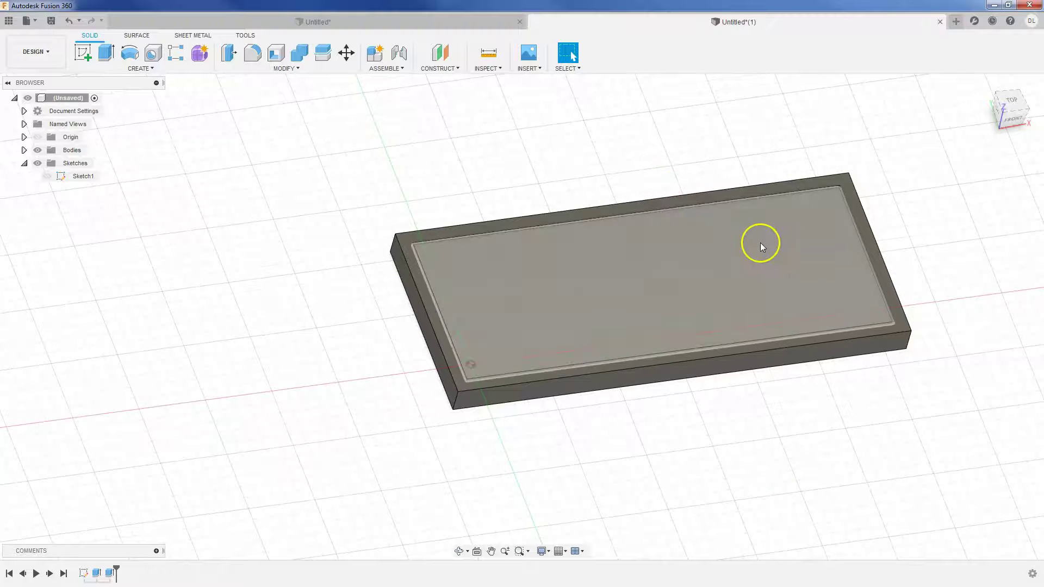
left_click(48, 177)
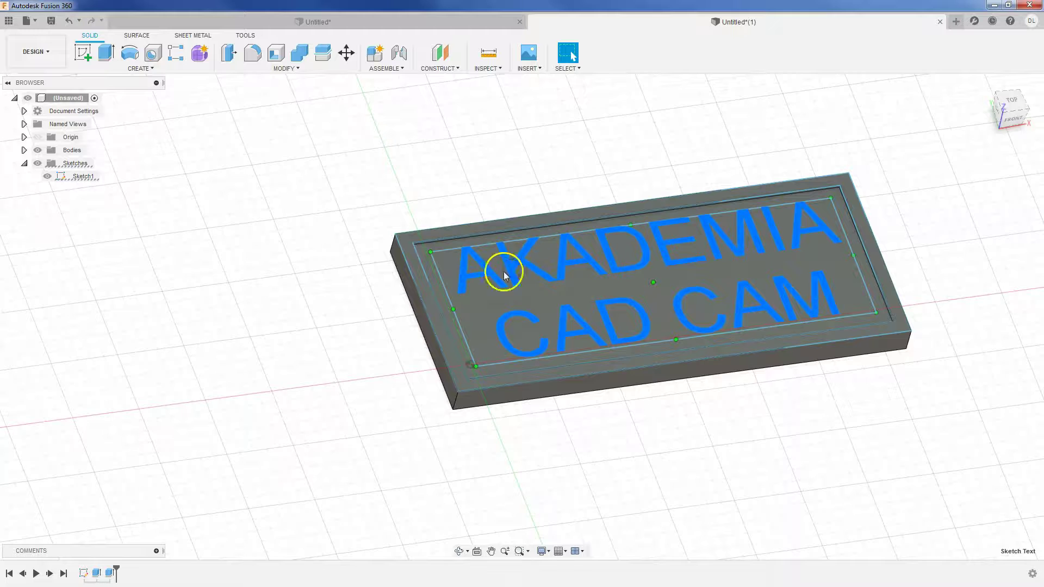
left_click(111, 56)
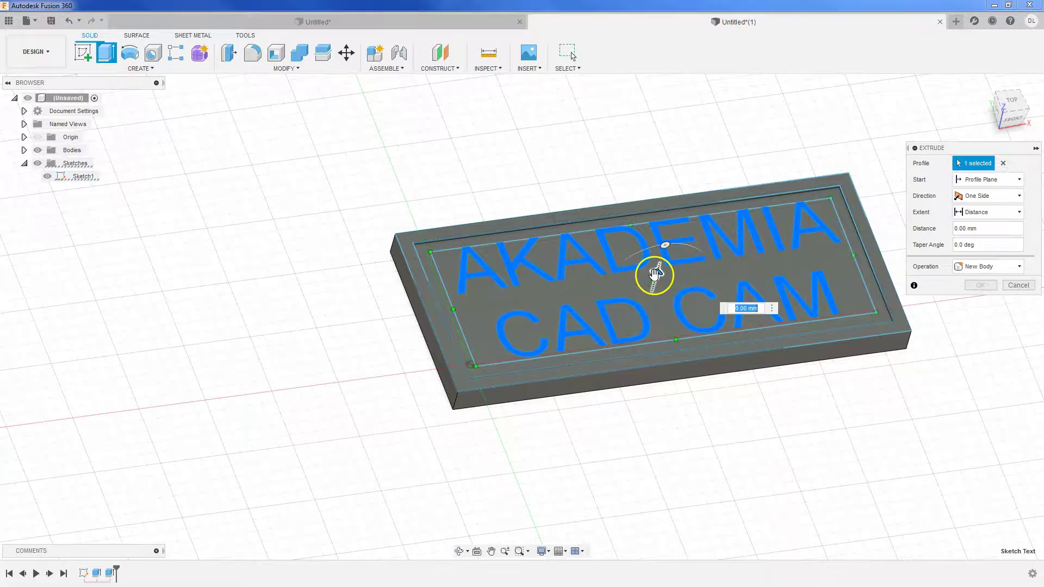
left_click_drag(652, 284, 650, 293)
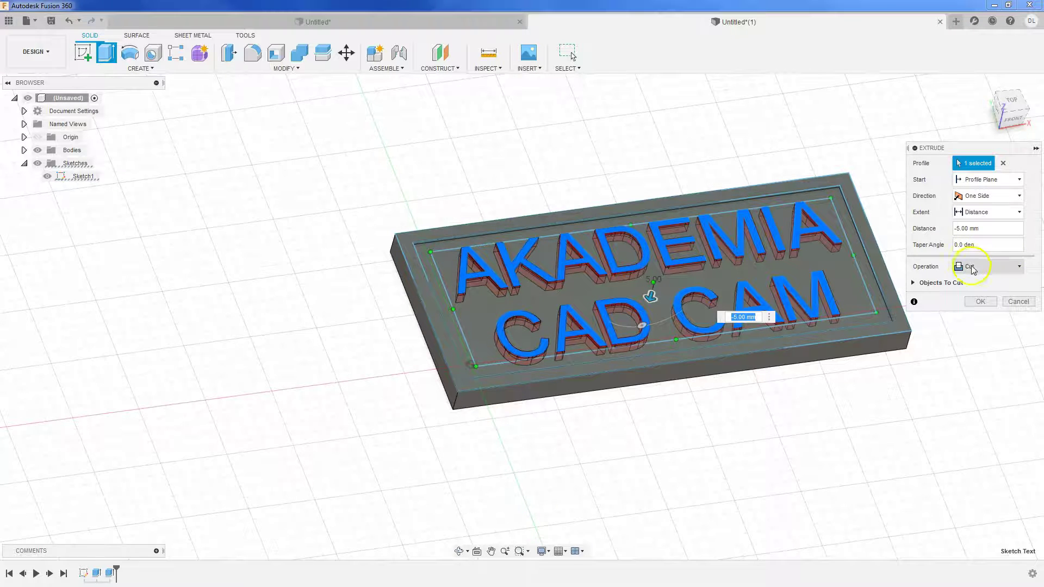
left_click(995, 216)
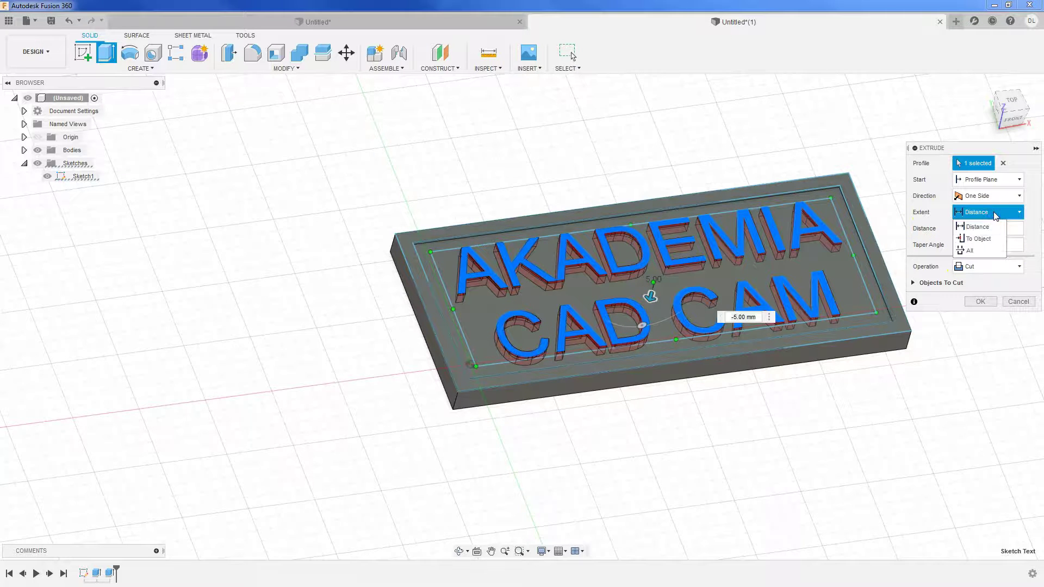
left_click(983, 240)
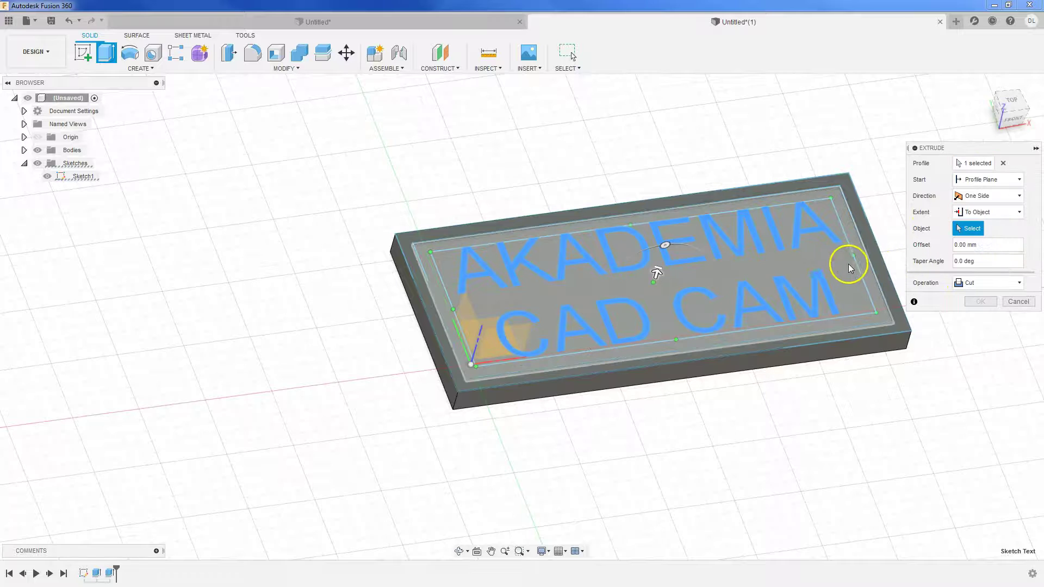
left_click(834, 267)
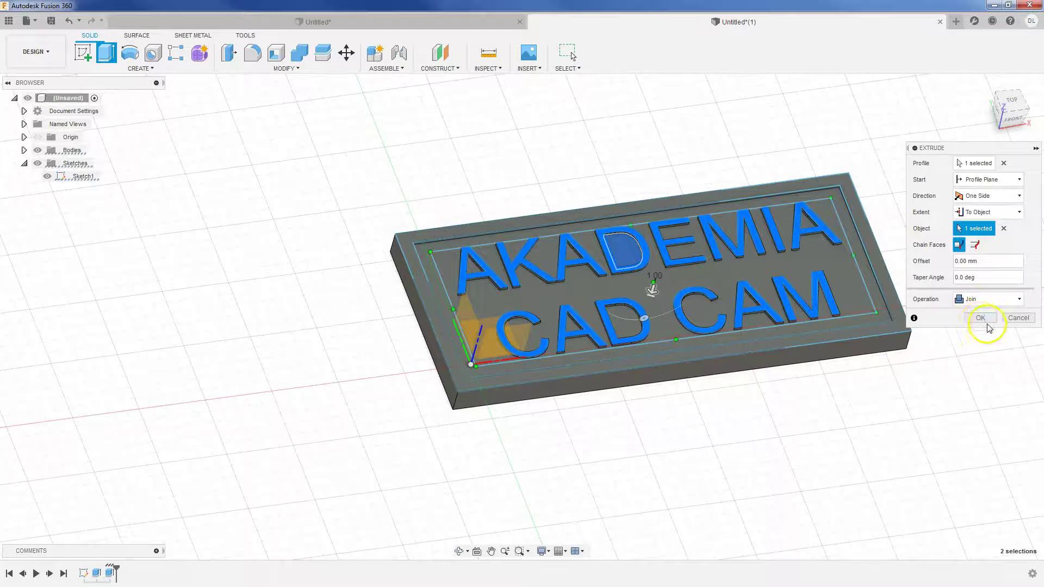
left_click(979, 318)
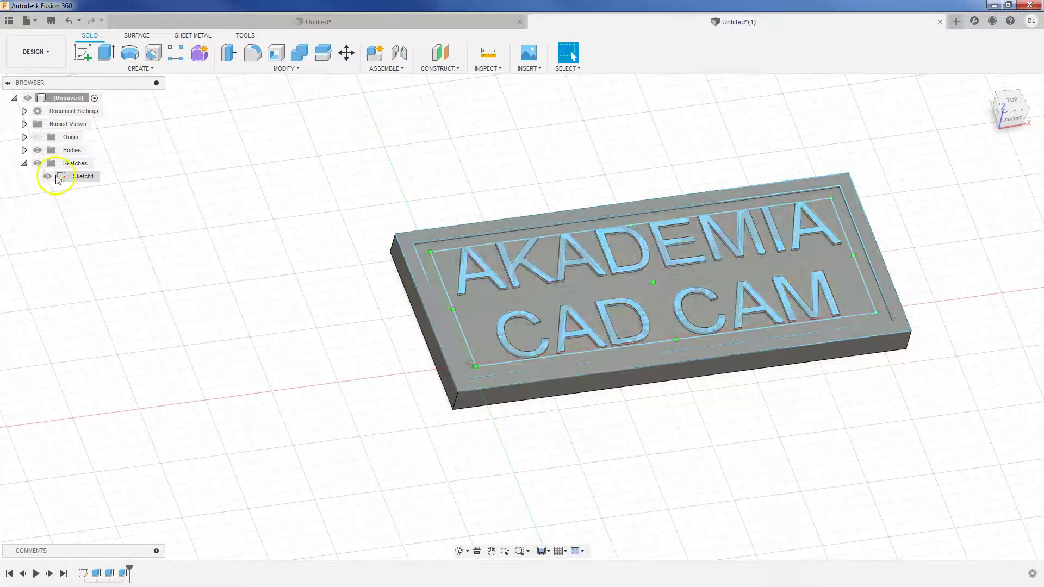
left_click(47, 175)
mouse_move(637, 142)
middle_mouse_down("shift")
mouse_move(616, 183)
mouse_move(622, 142)
middle_mouse_up("shift")
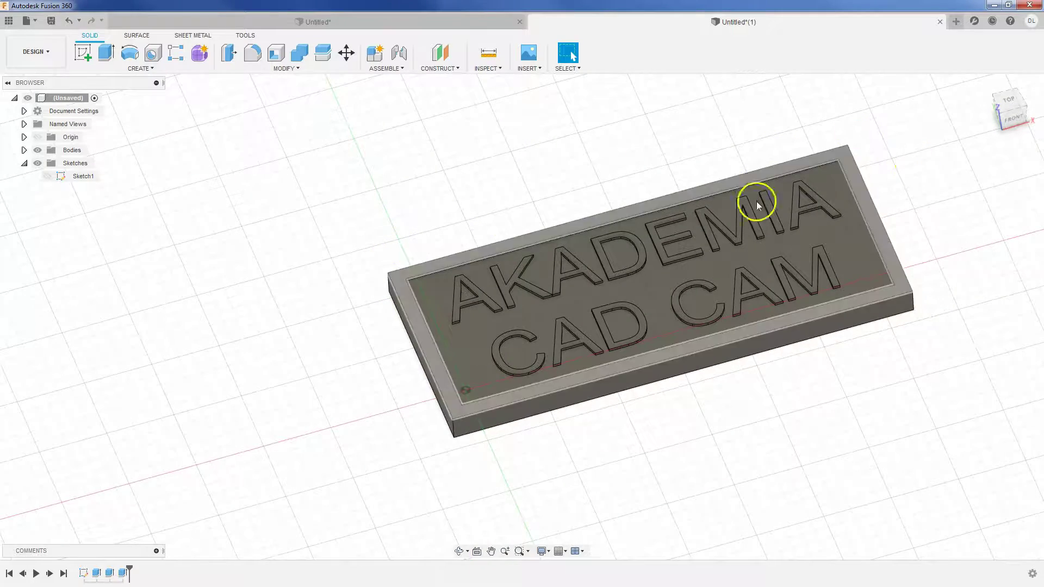
mouse_move(846, 253)
middle_mouse_down("shift")
mouse_move(847, 235)
mouse_move(854, 240)
middle_mouse_up("shift")
middle_click_drag(797, 174, 799, 187, "shift")
scroll(799, 188, "up", 2)
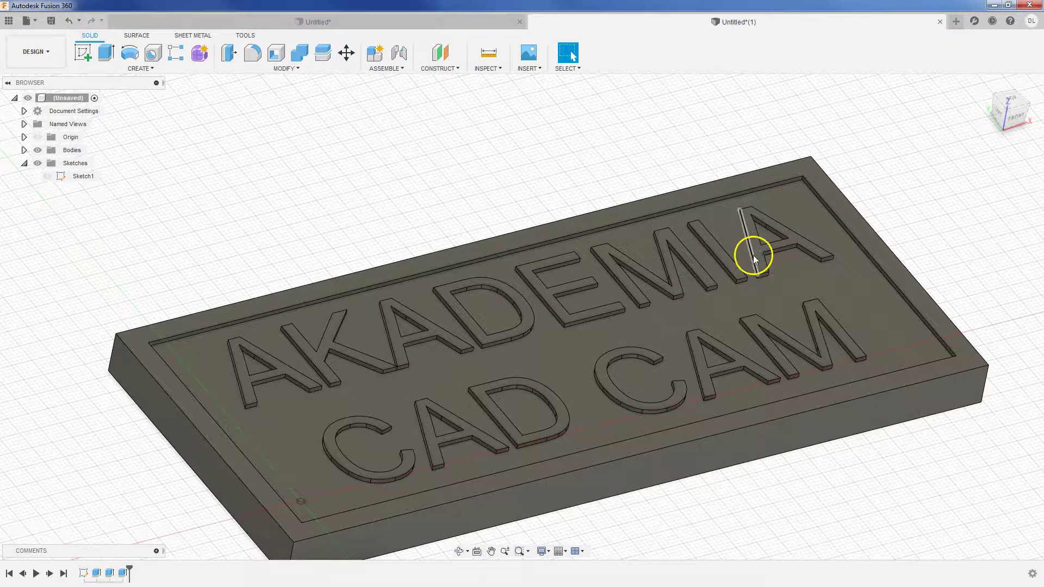
scroll(751, 255, "down", 3)
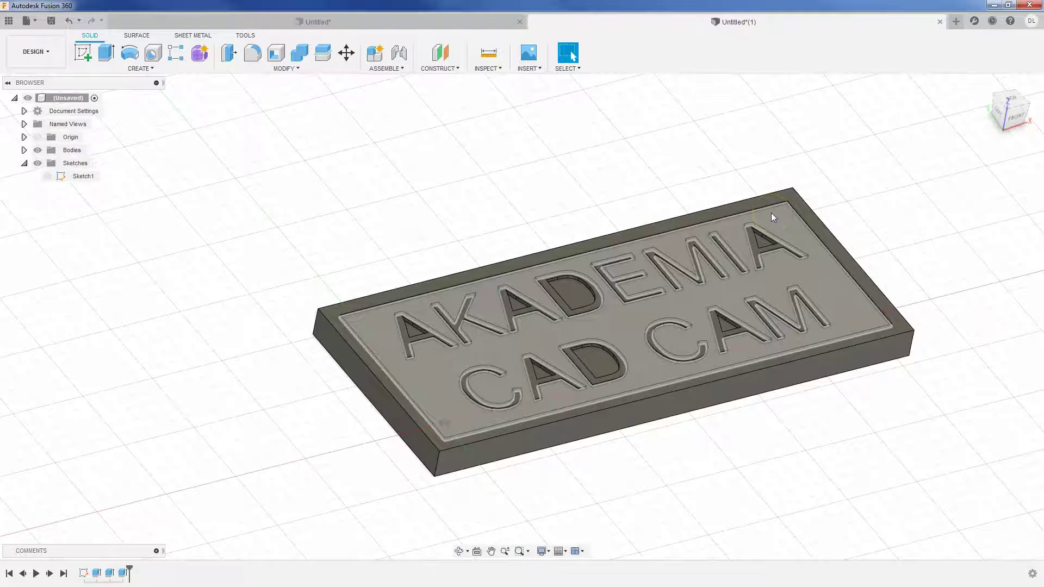
left_click(797, 203)
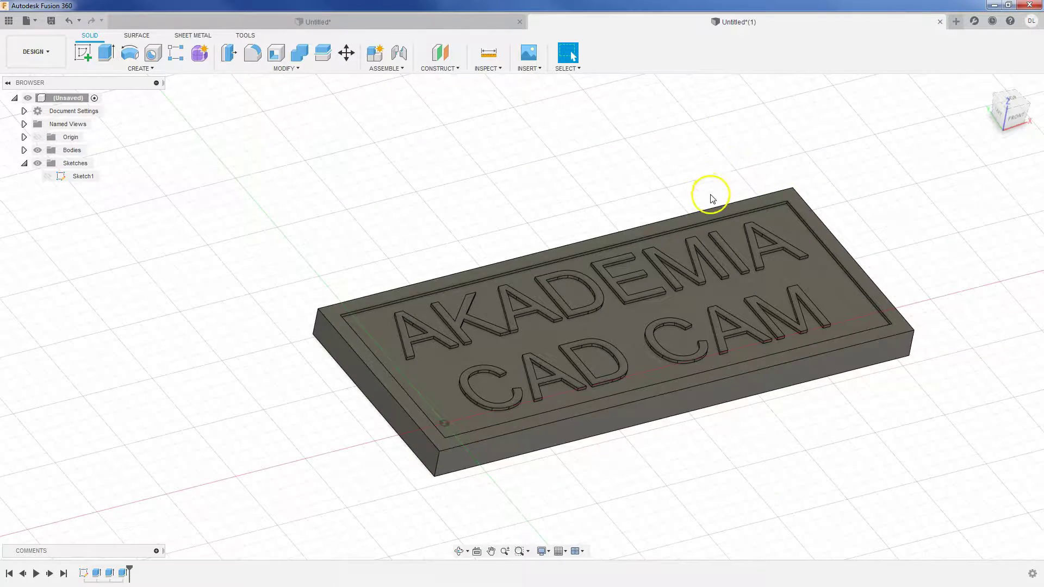
scroll(712, 187, "down", 1)
middle_click_drag(713, 181, 699, 203, "shift")
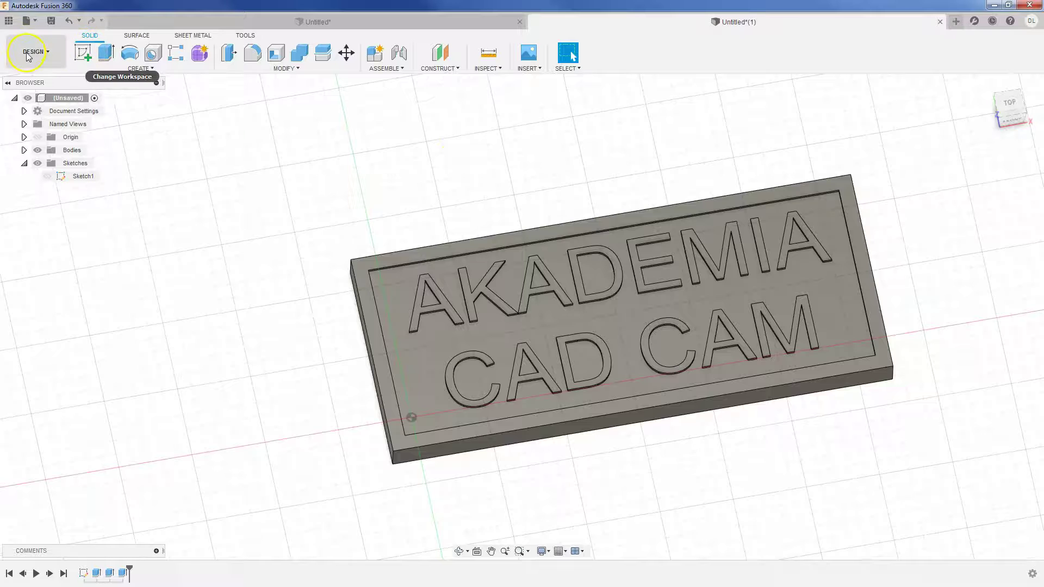
Switch to Manufacture and start a new setup with no additional stock.
left_click(52, 58)
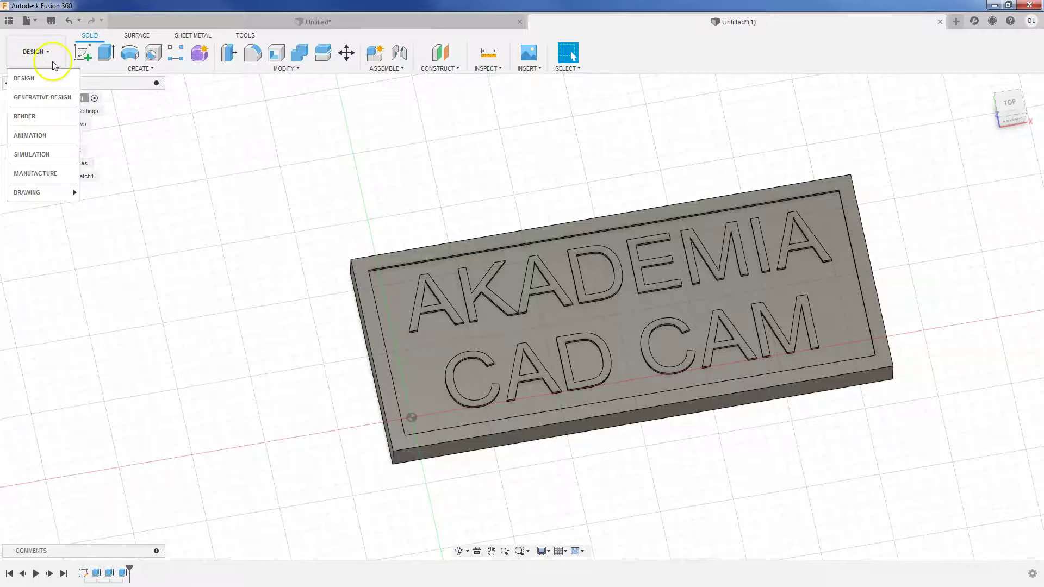
left_click(34, 173)
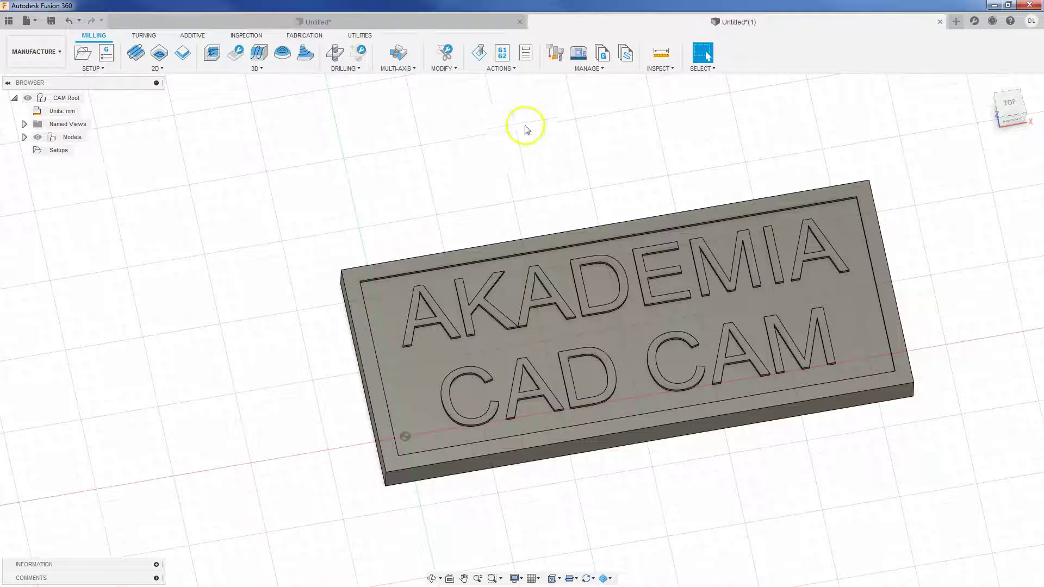
left_click(83, 53)
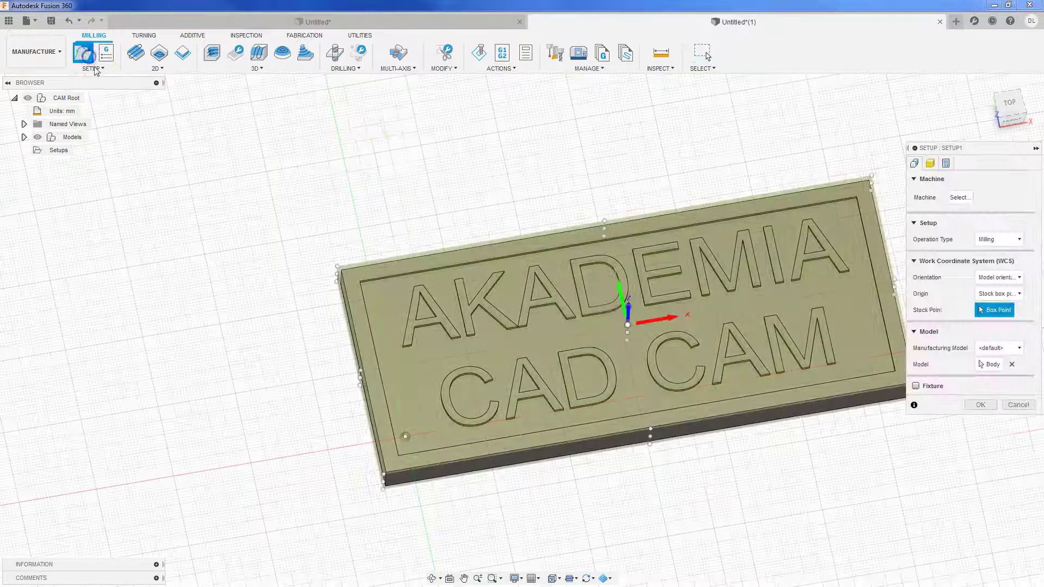
left_click(934, 163)
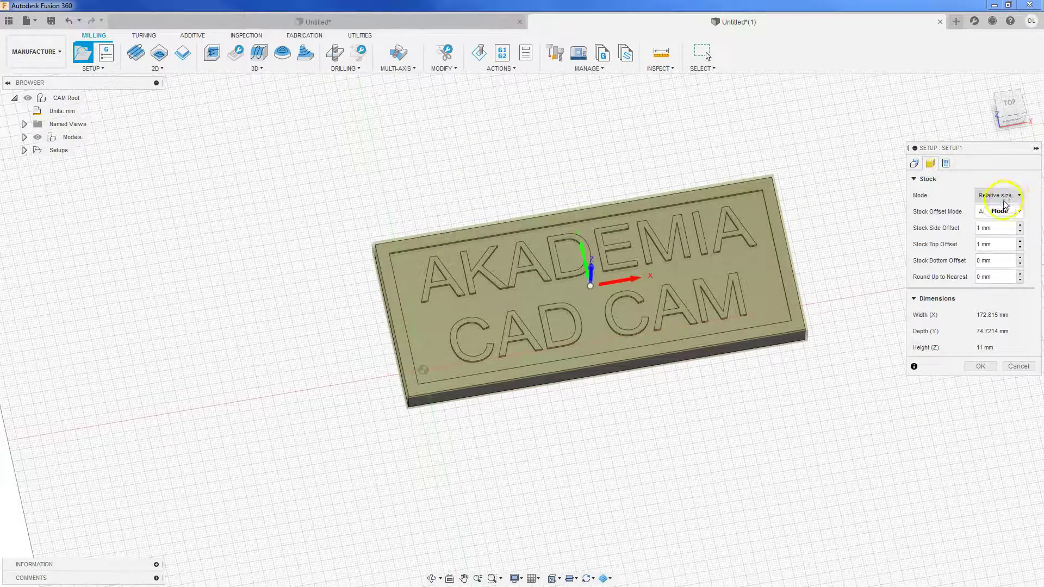
left_click(1003, 197)
left_click(994, 222)
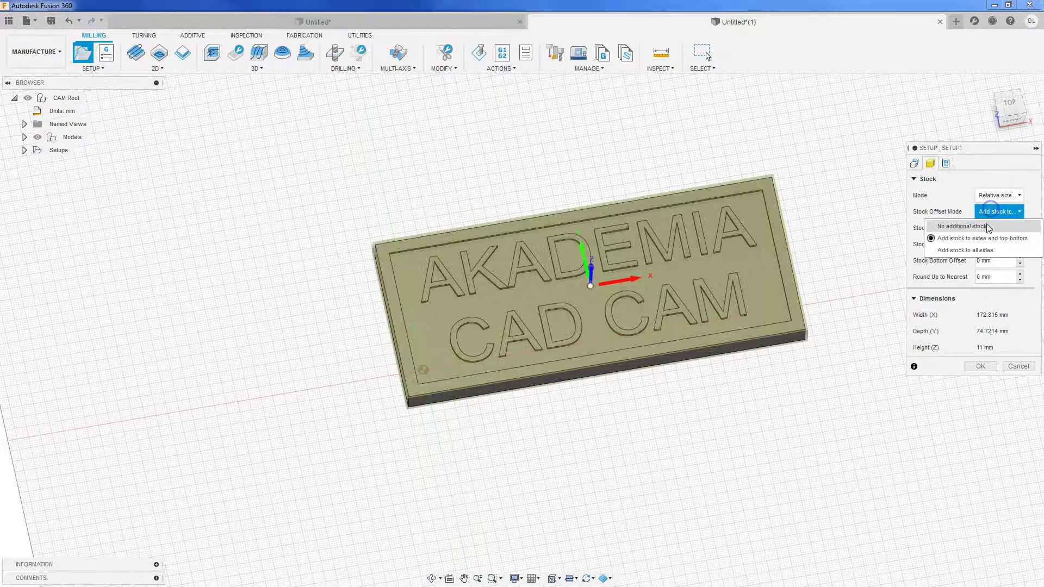
left_click(995, 228)
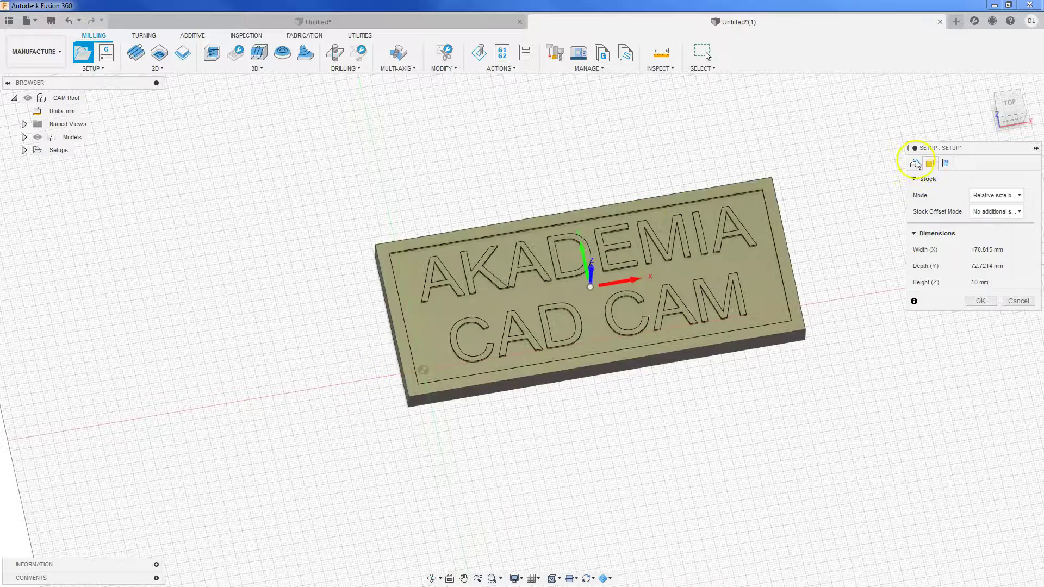
Place the setup's origin at the plate's front-left stock corner and confirm Setup1.
left_click(916, 163)
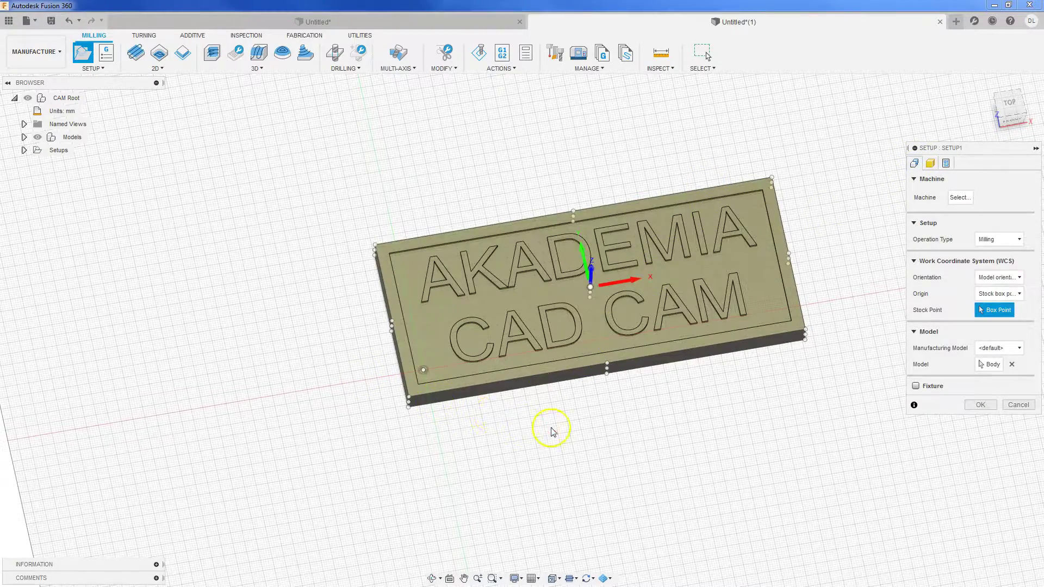
middle_click_drag(552, 431, 431, 385, "shift")
left_click(375, 342)
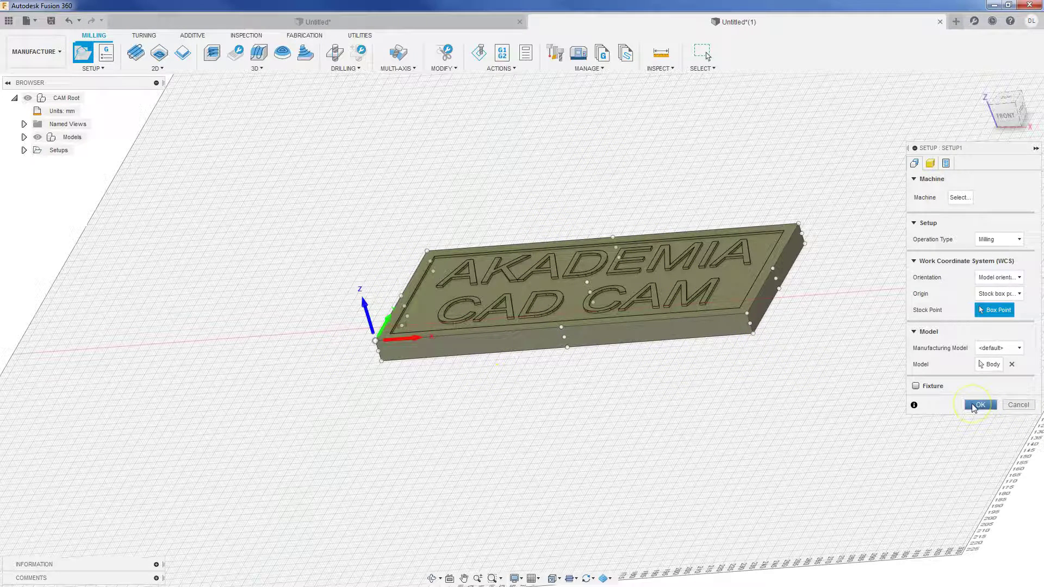
left_click(973, 406)
mouse_move(484, 280)
middle_mouse_down("shift")
mouse_move(558, 264)
mouse_move(607, 286)
middle_mouse_up("shift")
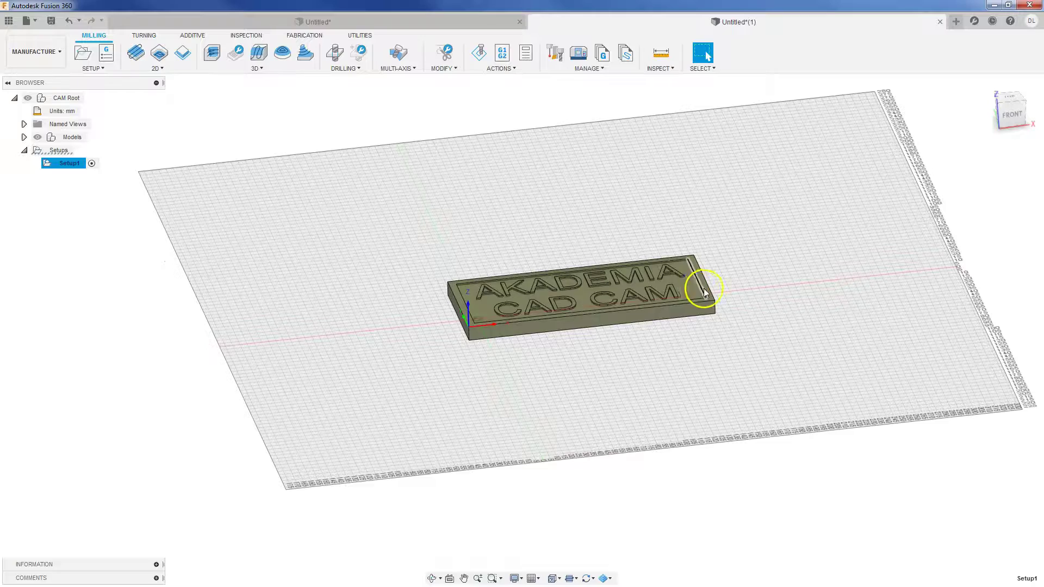
middle_click_drag(530, 345, 532, 328, "shift")
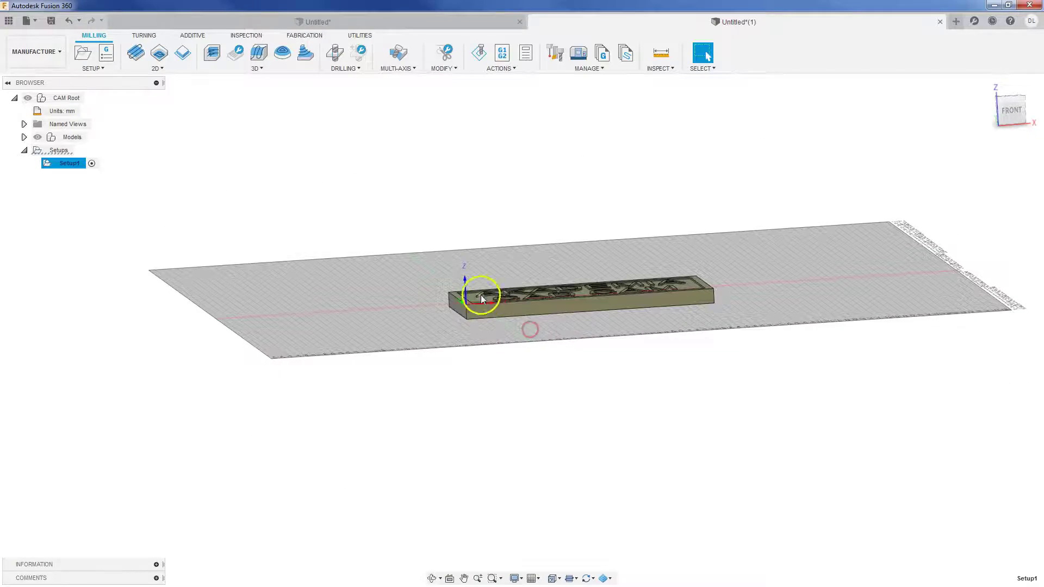
middle_click_drag(466, 234, 378, 285, "shift")
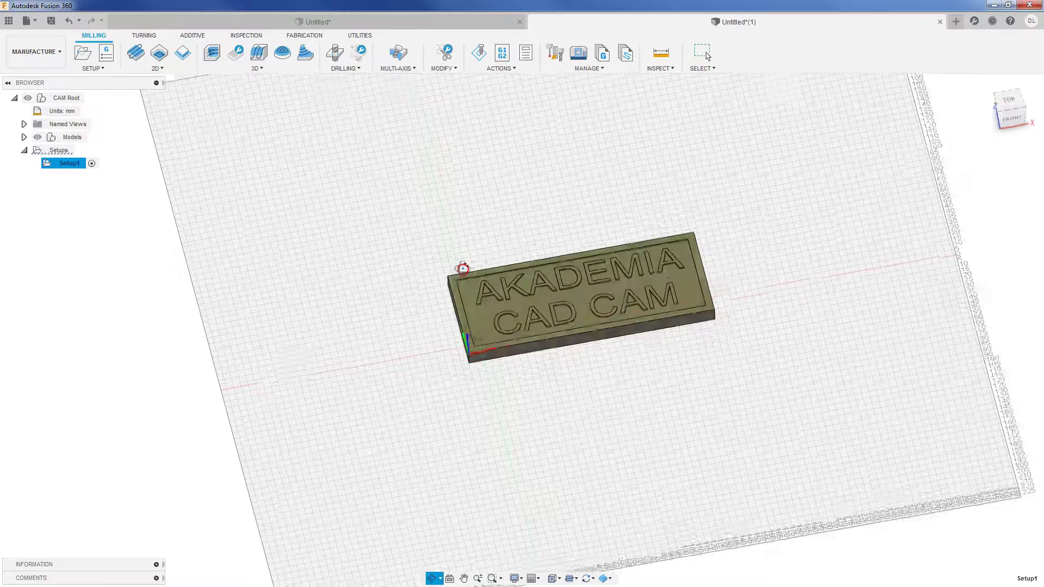
scroll(490, 275, "up", 2)
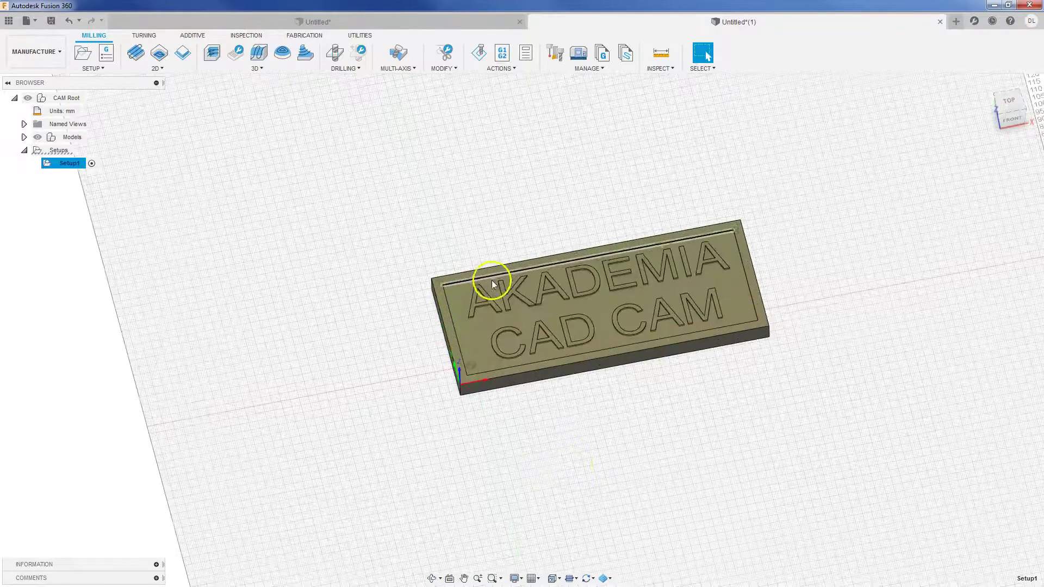
left_click(537, 579)
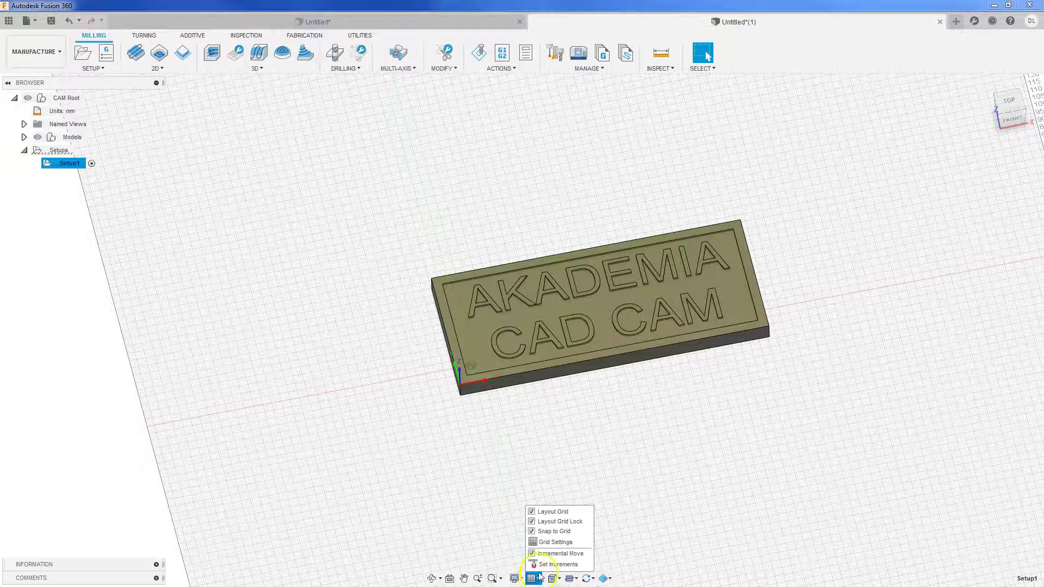
left_click(534, 513)
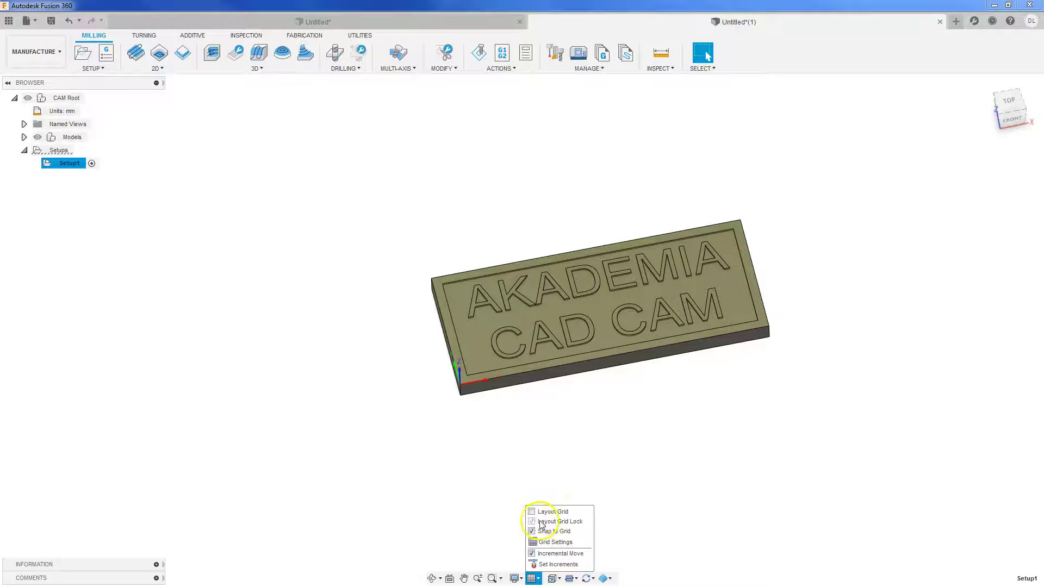
left_click(561, 421)
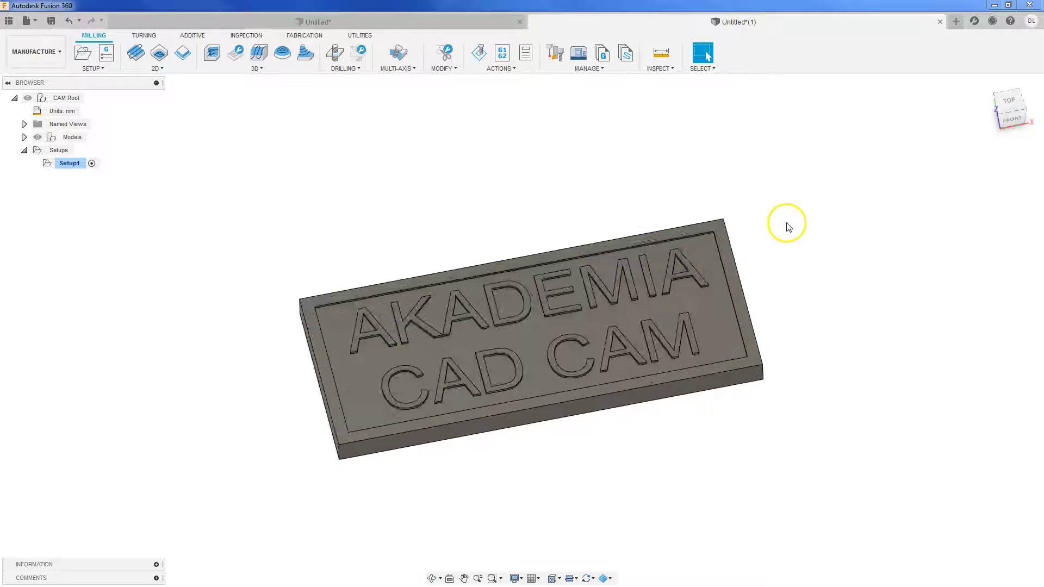
mouse_move(886, 410)
middle_mouse_down("shift")
mouse_move(876, 343)
mouse_move(909, 409)
mouse_move(899, 348)
mouse_move(871, 354)
mouse_move(866, 410)
mouse_move(890, 385)
mouse_move(880, 381)
middle_mouse_up("shift")
key("Escape")
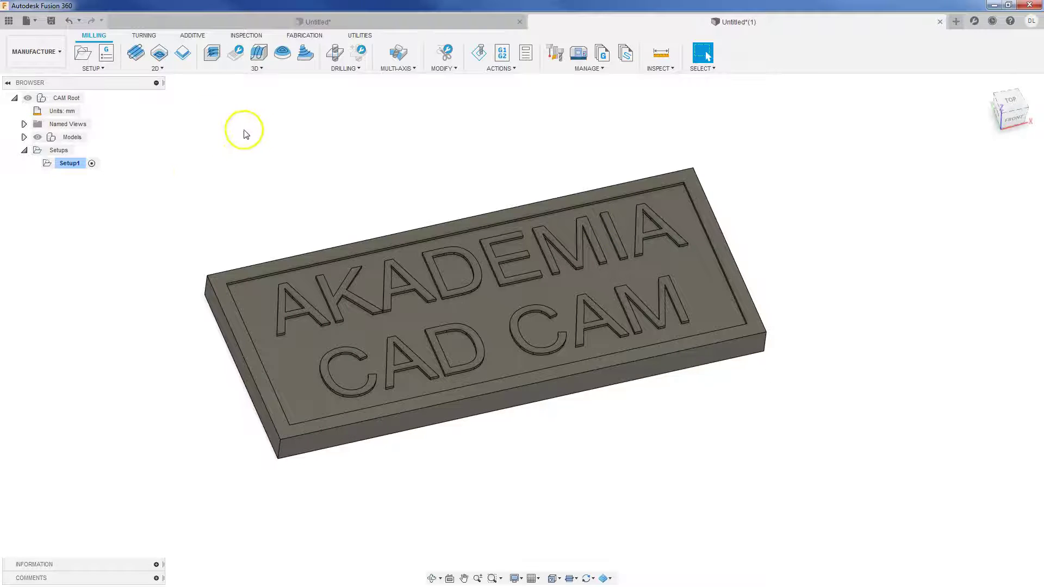
left_click(157, 69)
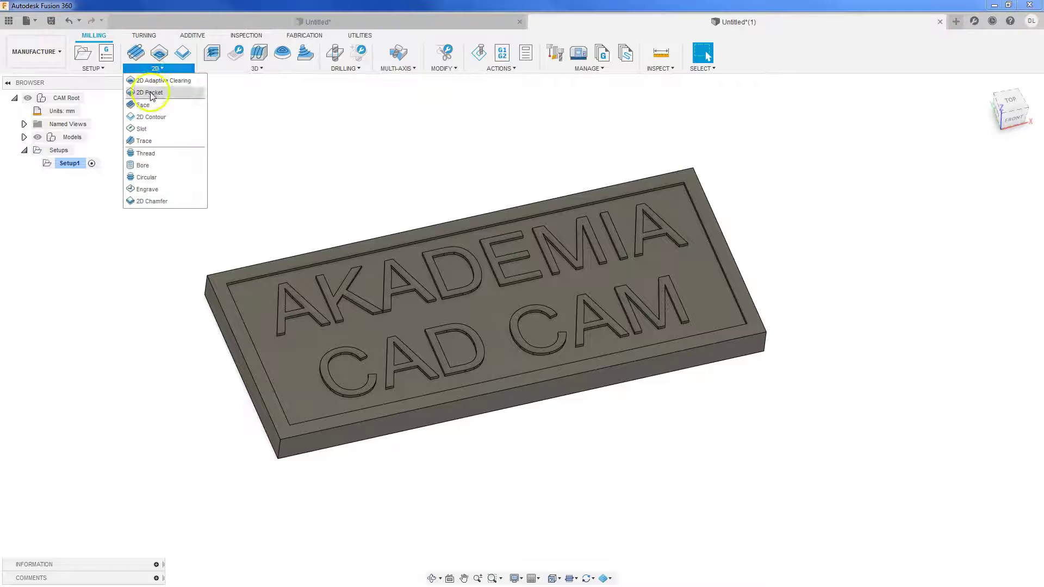
left_click(148, 93)
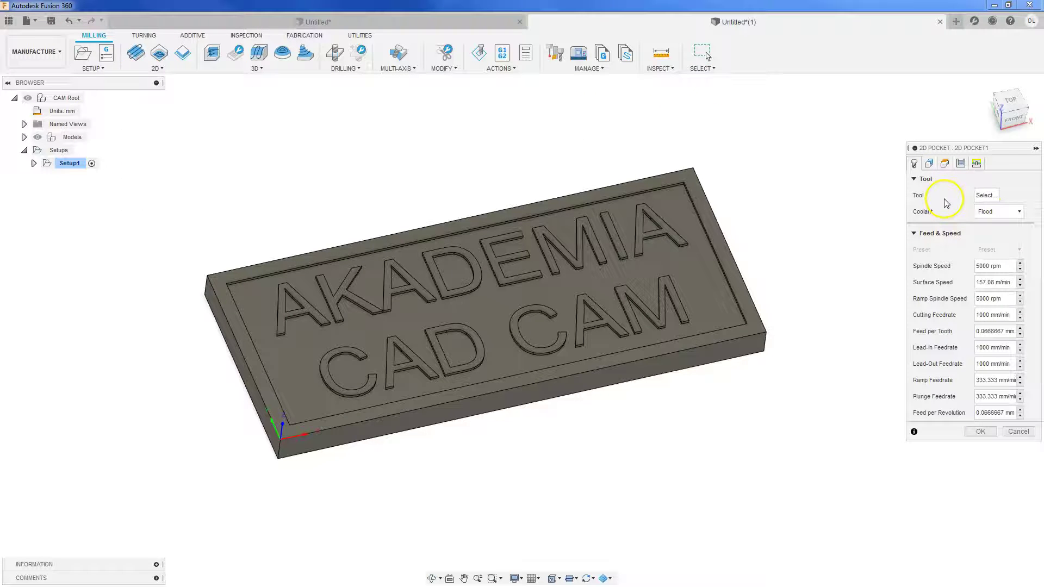
left_click(985, 197)
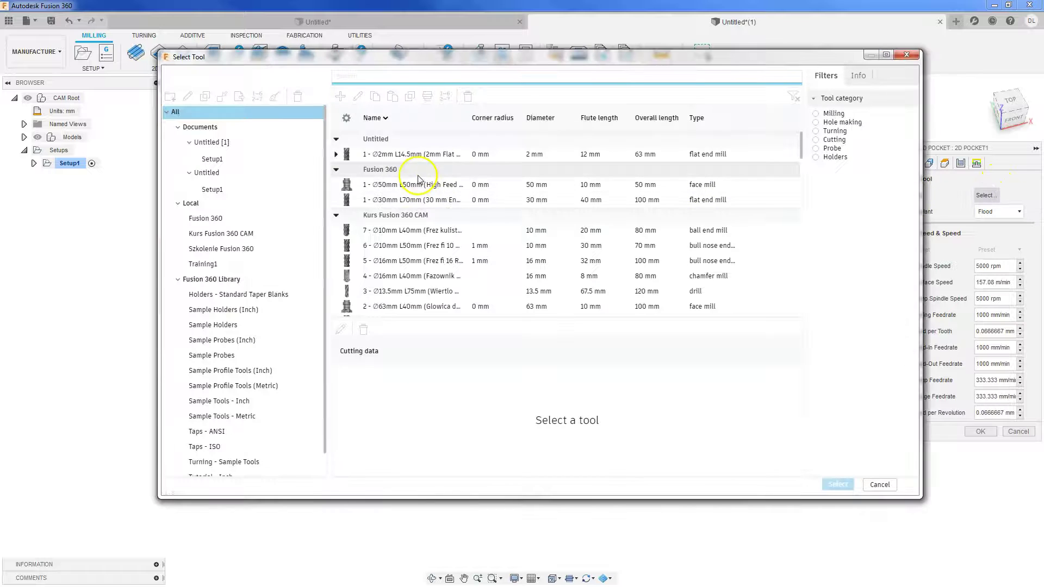
left_click(212, 142)
left_click(212, 159)
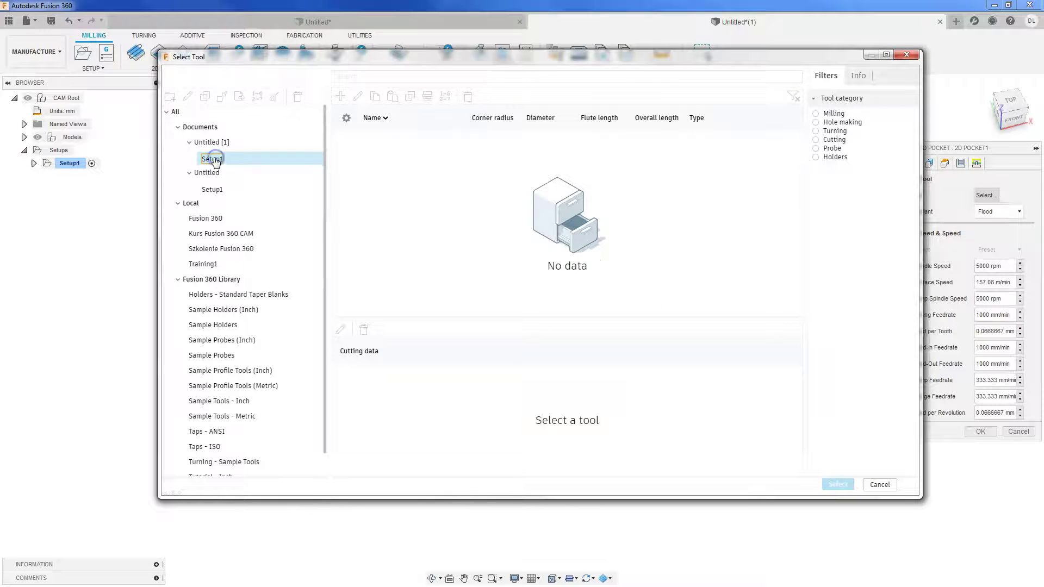
left_click(212, 174)
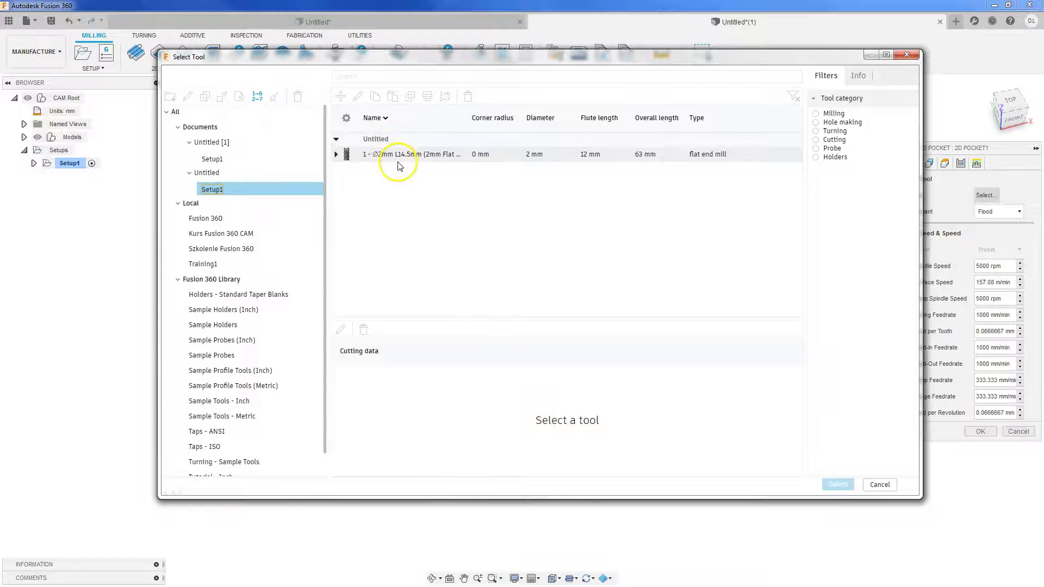
left_click(380, 155)
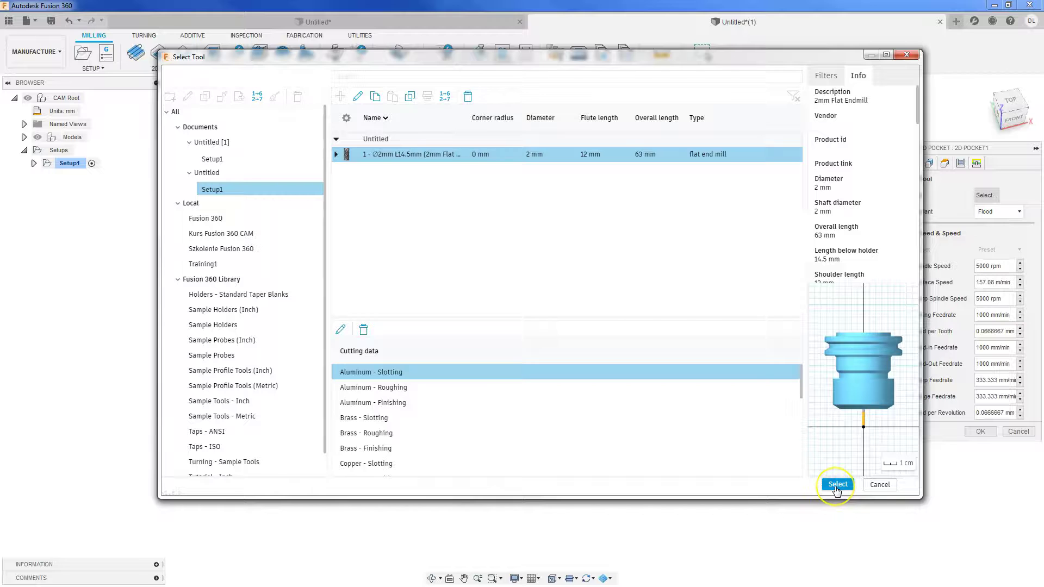
left_click(837, 485)
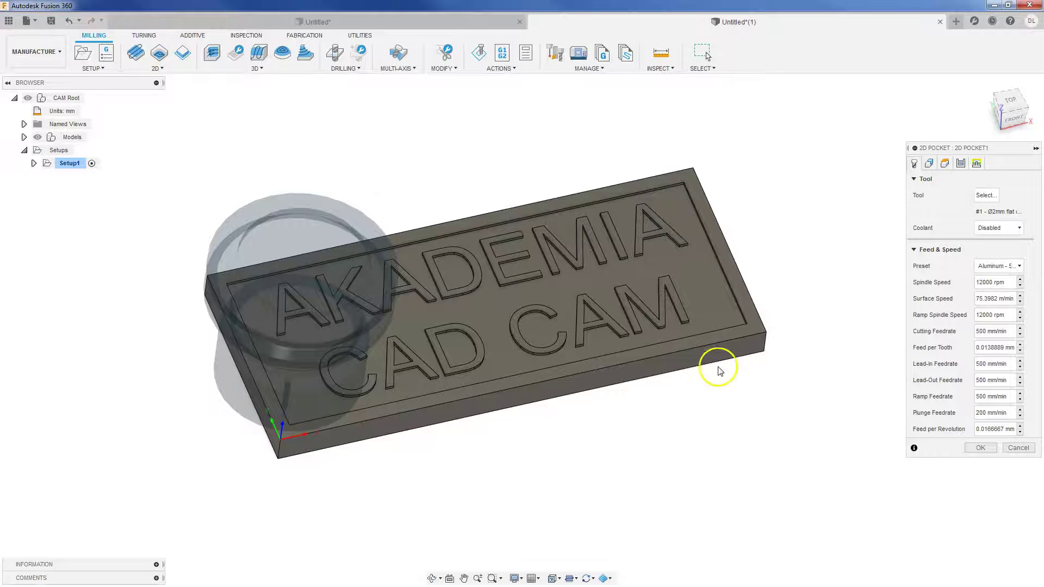
left_click(318, 22)
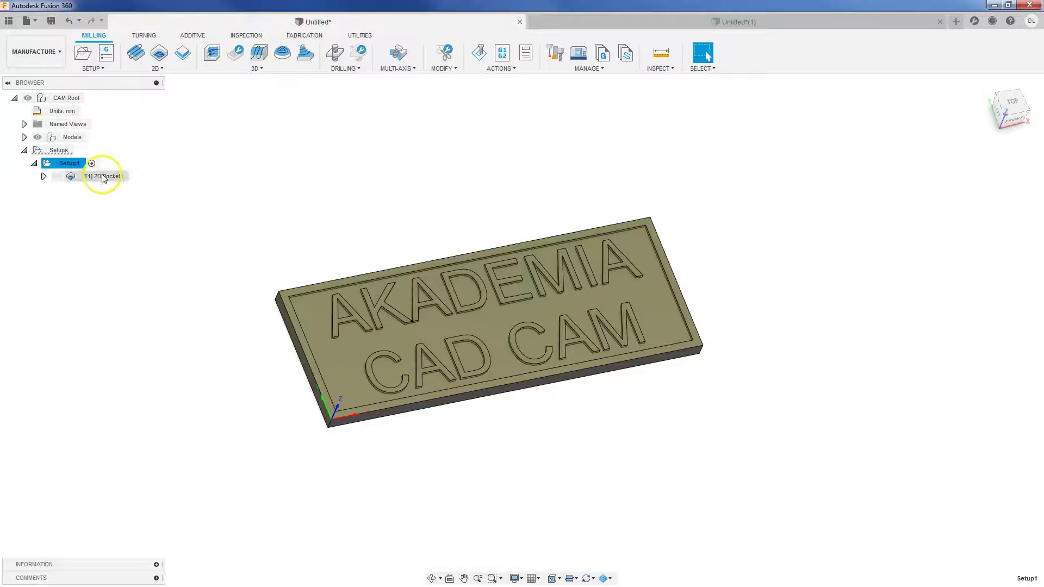
left_click(715, 23)
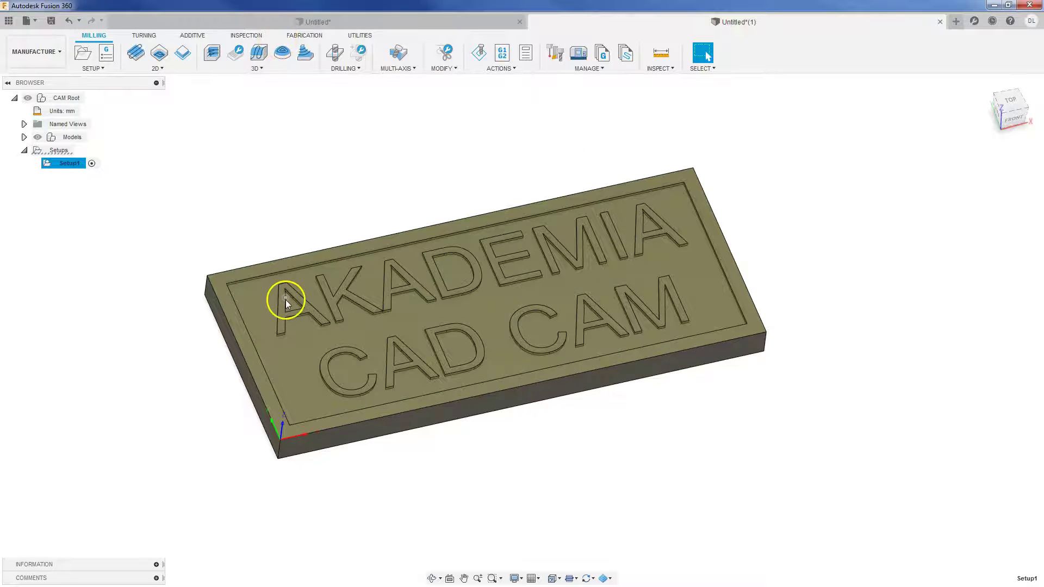
Start a 2D Pocket using the Ø2 mm flat end mill from the Untitled document's tools.
left_click(157, 69)
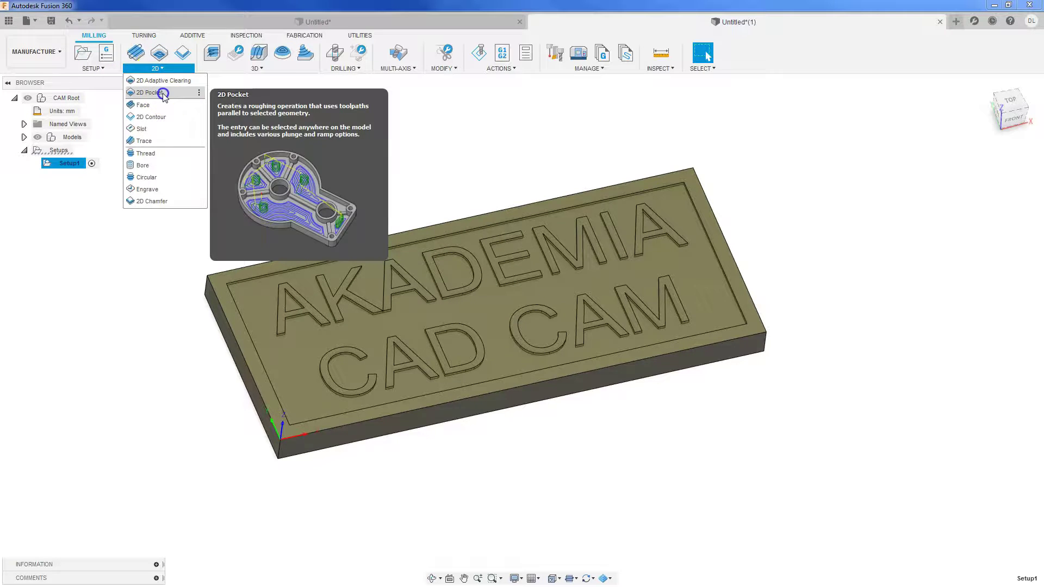
left_click(163, 94)
left_click(994, 194)
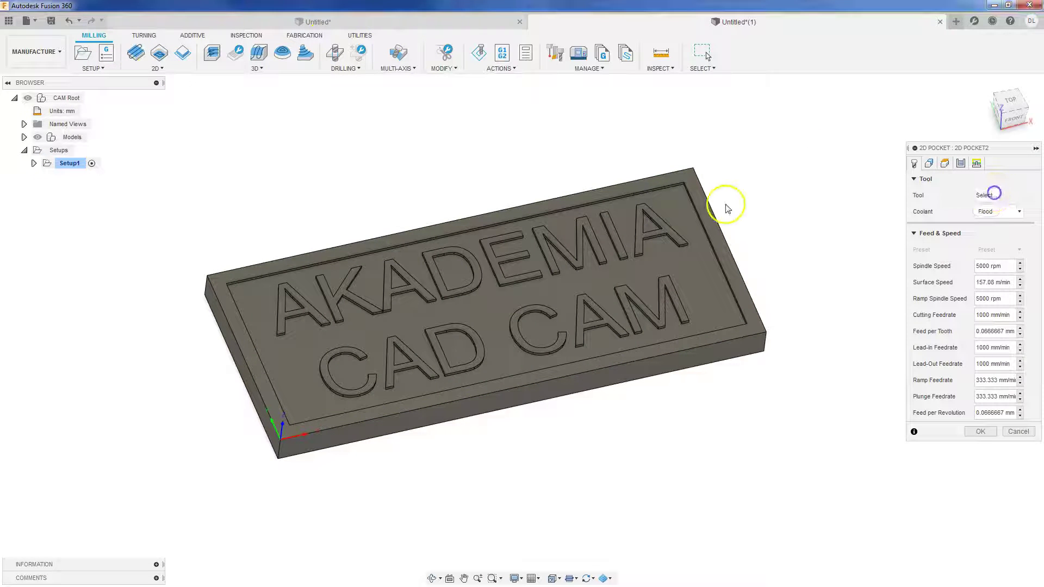
left_click(987, 195)
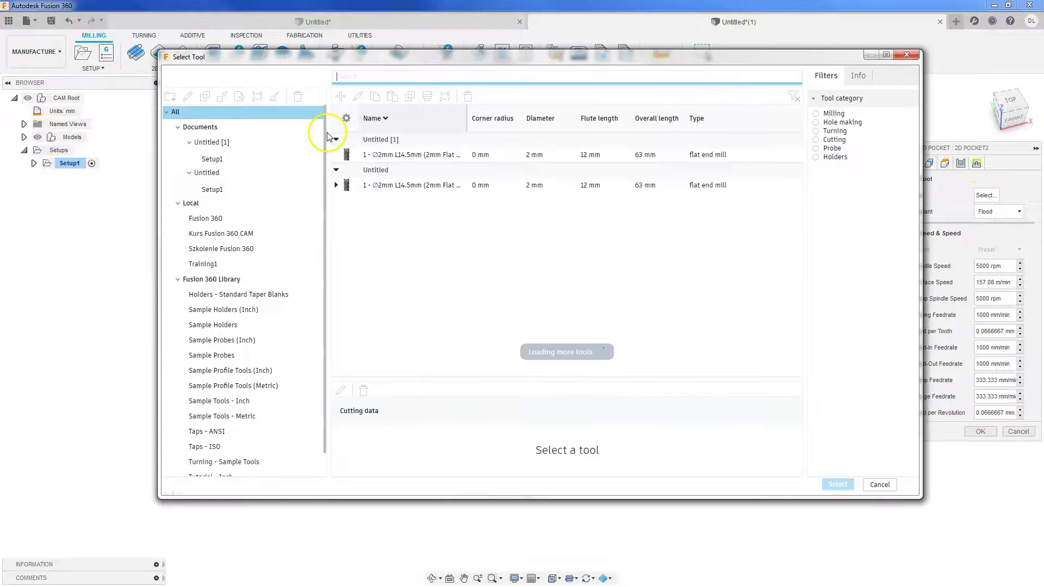
left_click(206, 128)
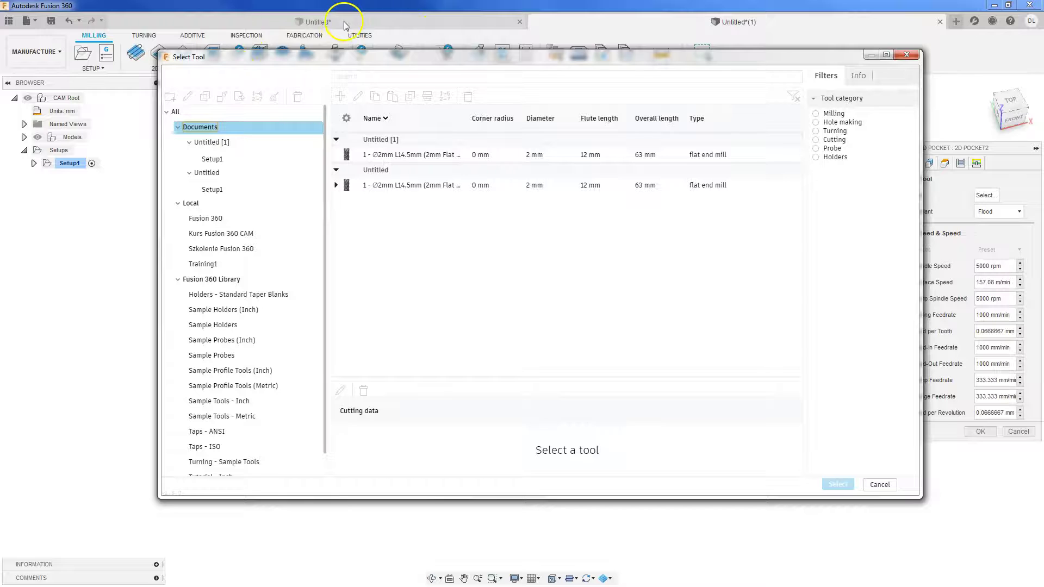
left_click(207, 172)
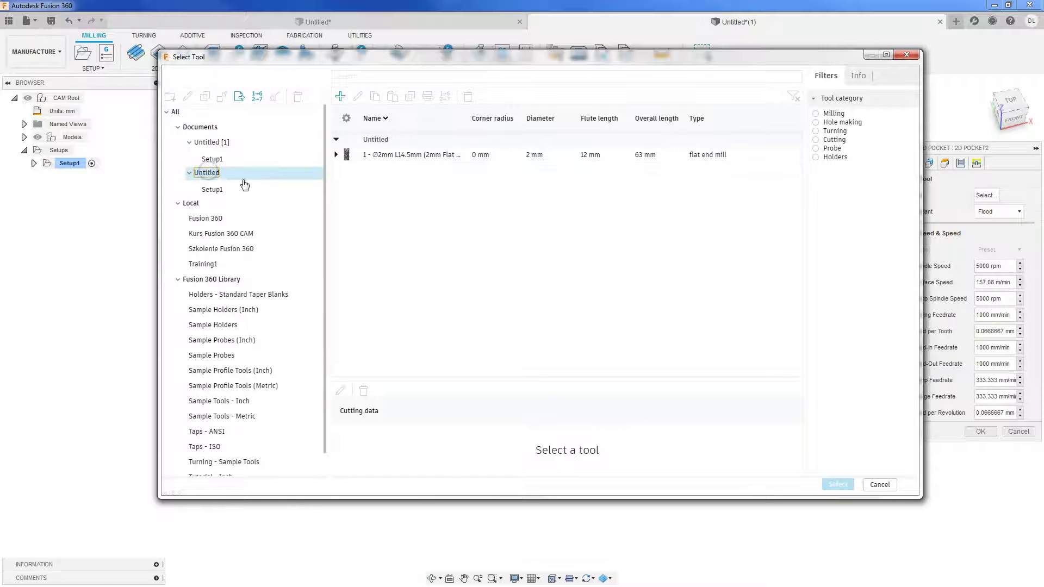
left_click(390, 158)
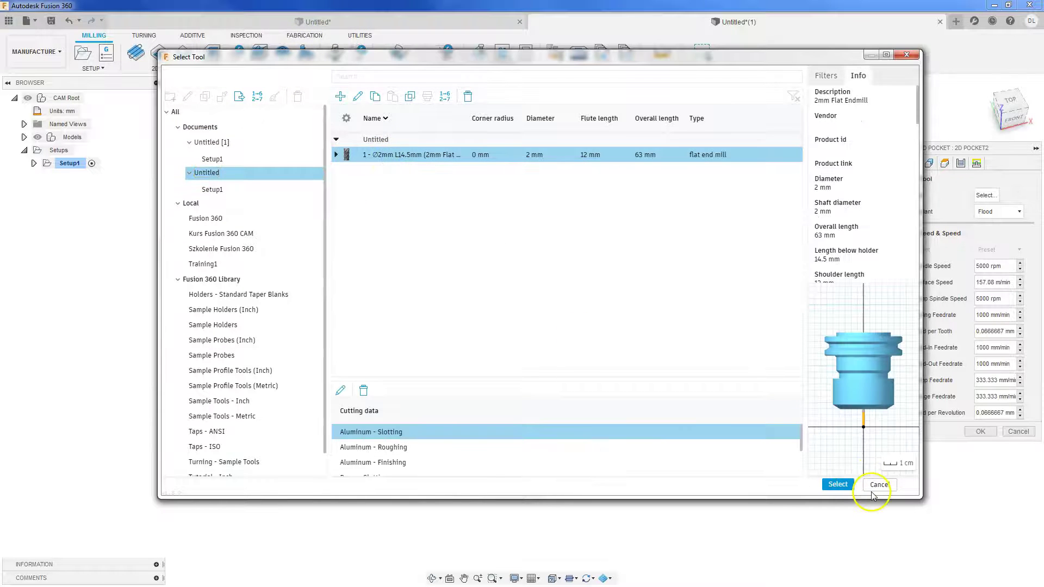
left_click(837, 484)
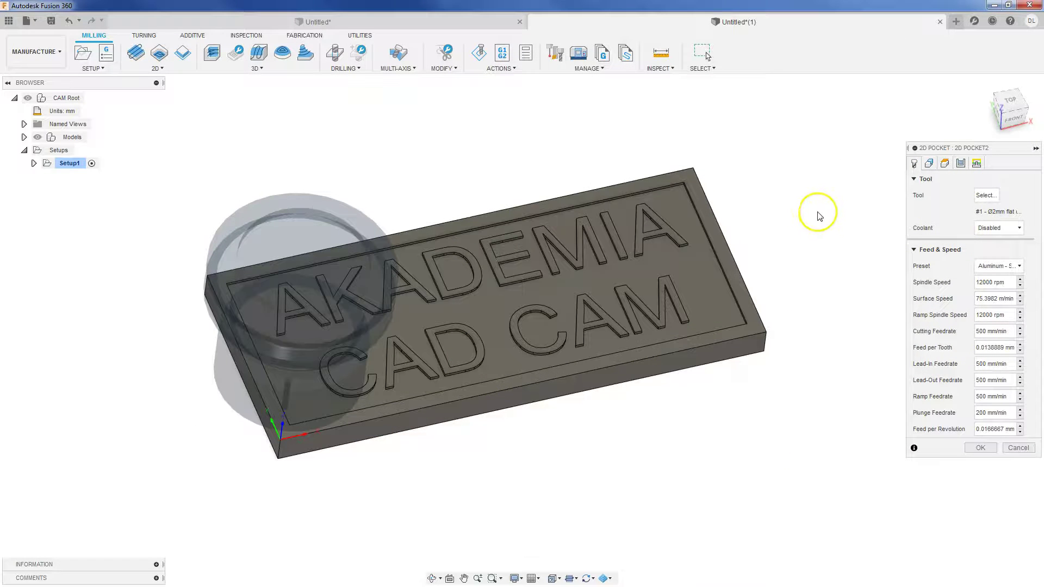
Select the insides of the A's and the D in AKADEMIA as pocket chains.
left_click(929, 166)
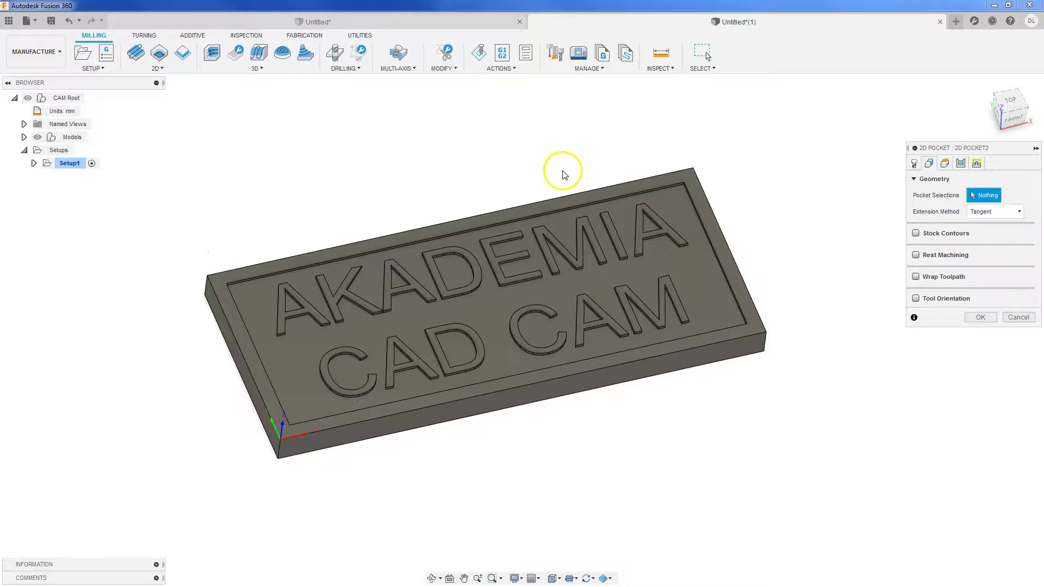
scroll(296, 306, "up", 3)
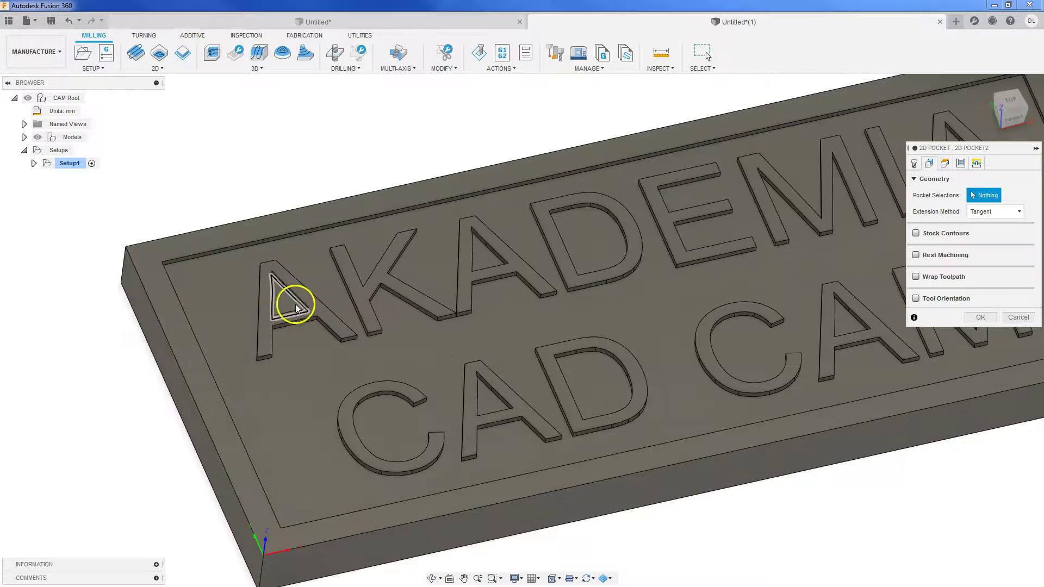
left_click(284, 298)
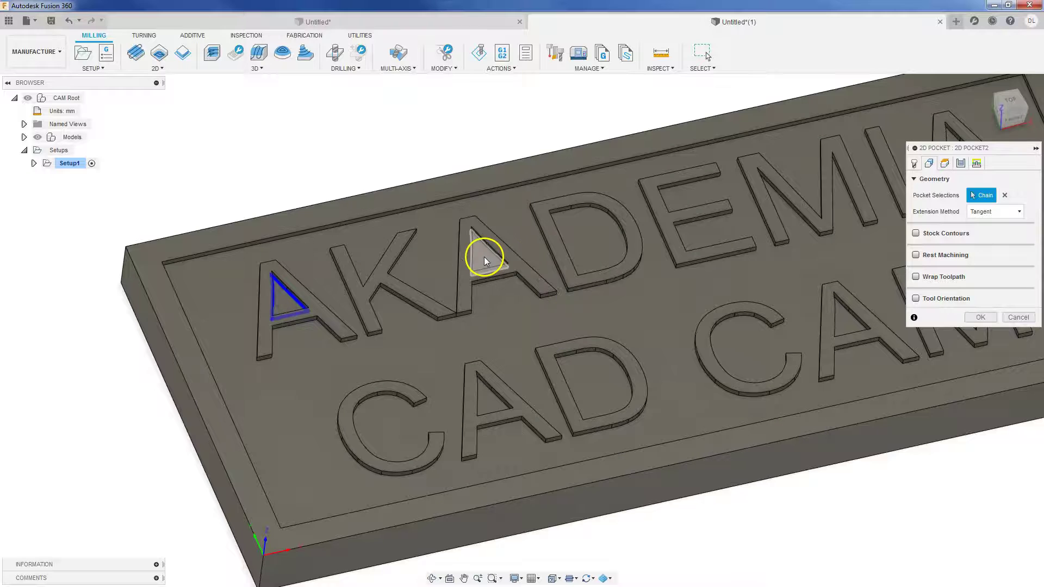
left_click(484, 257)
left_click(579, 228)
scroll(367, 234, "down", 3)
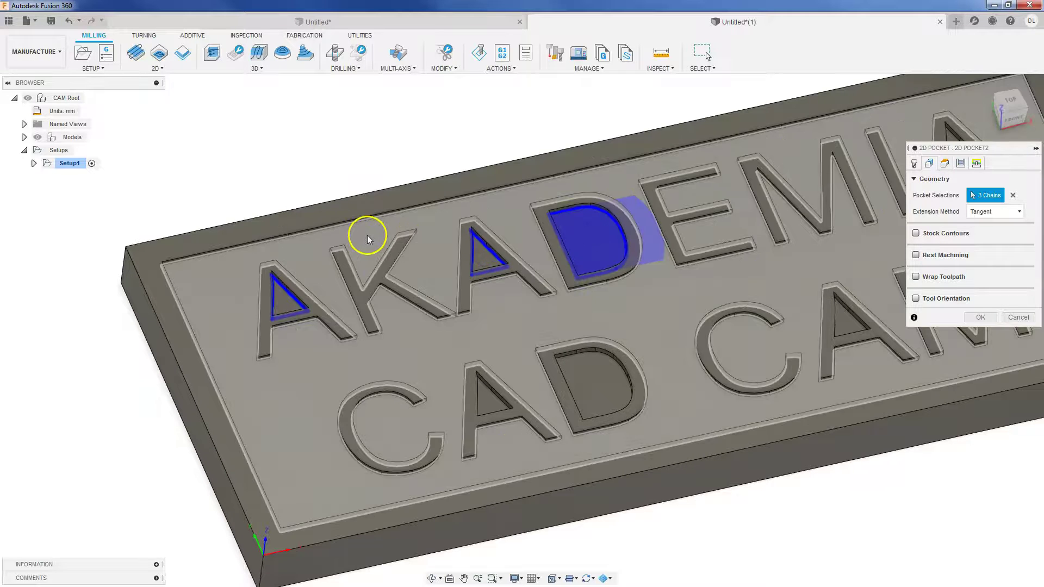
scroll(727, 186, "up", 3)
scroll(736, 182, "up", 1)
left_click(738, 186)
scroll(739, 186, "down", 3)
scroll(473, 321, "up", 3)
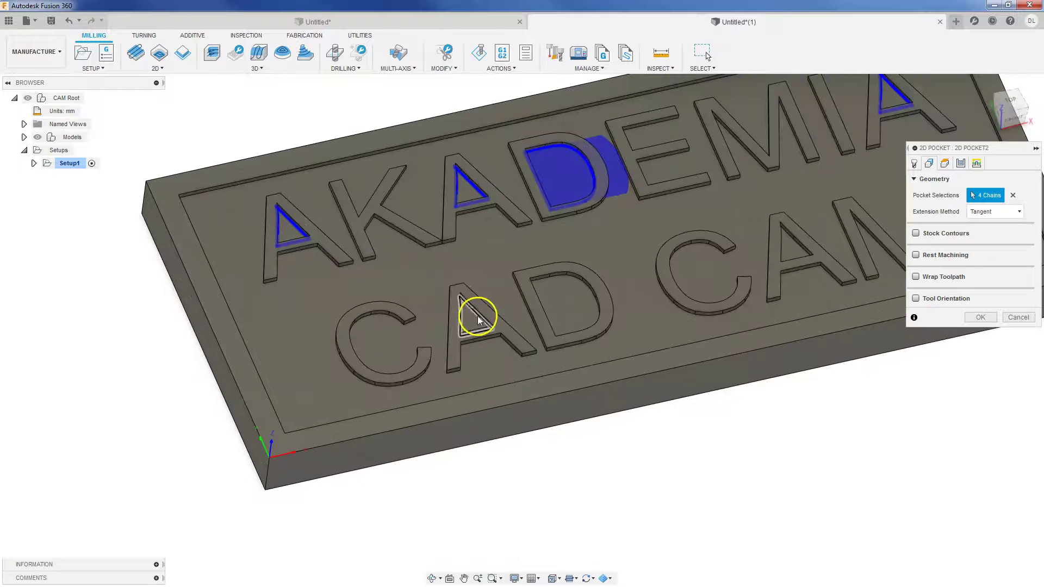
Add the A and D in CAD, the A in CAM, and the surrounding plate face.
left_click(473, 321)
left_click(563, 297)
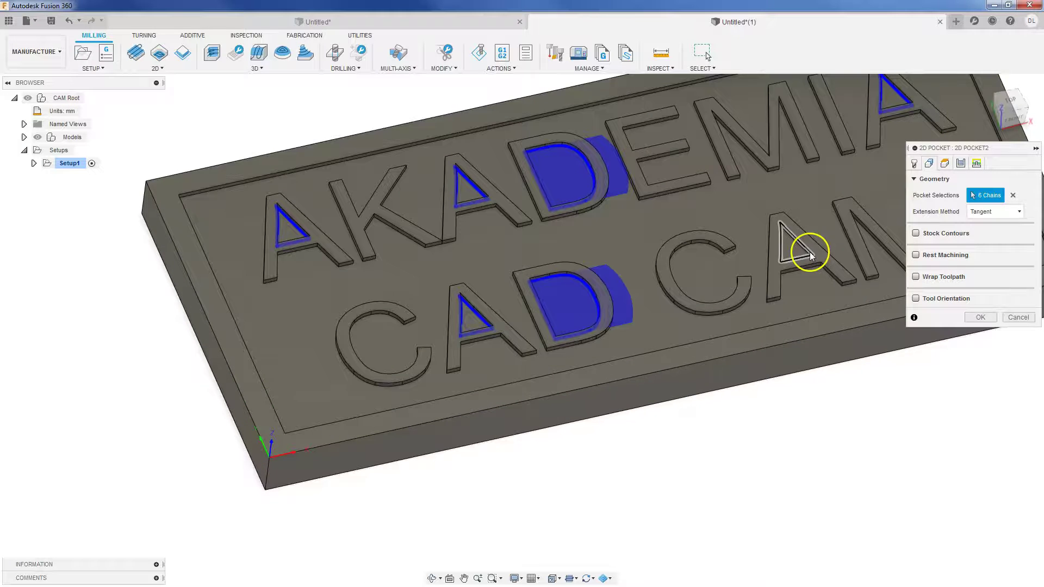
left_click(784, 254)
scroll(734, 208, "down", 2)
scroll(734, 208, "down", 2)
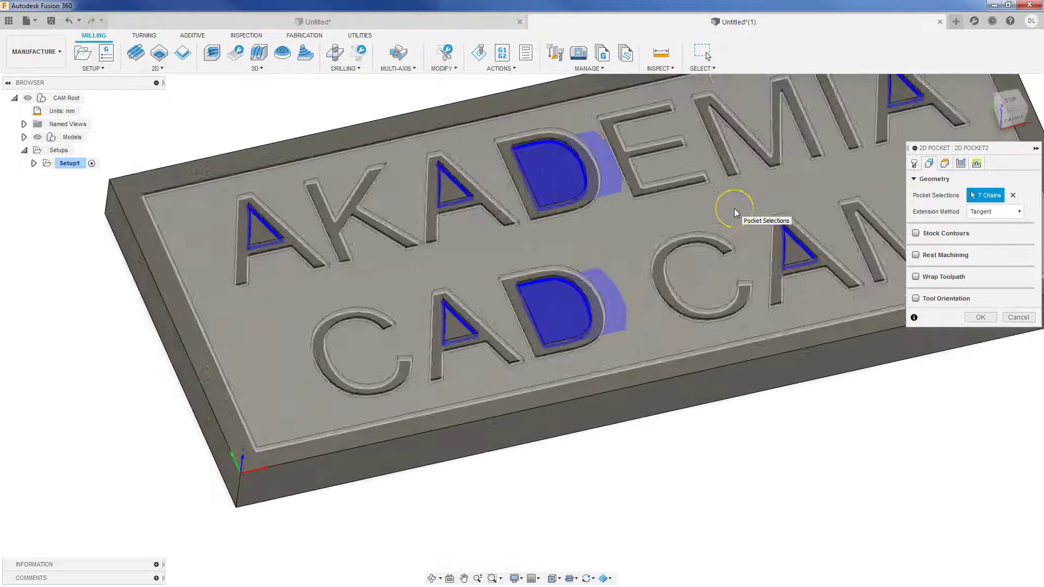
scroll(734, 208, "down", 2)
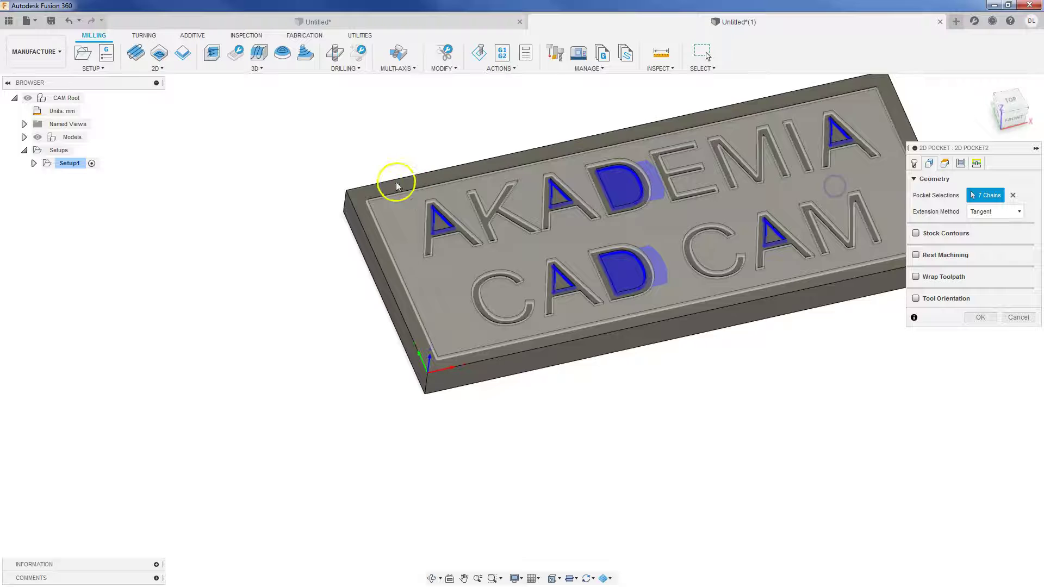
left_click(431, 267)
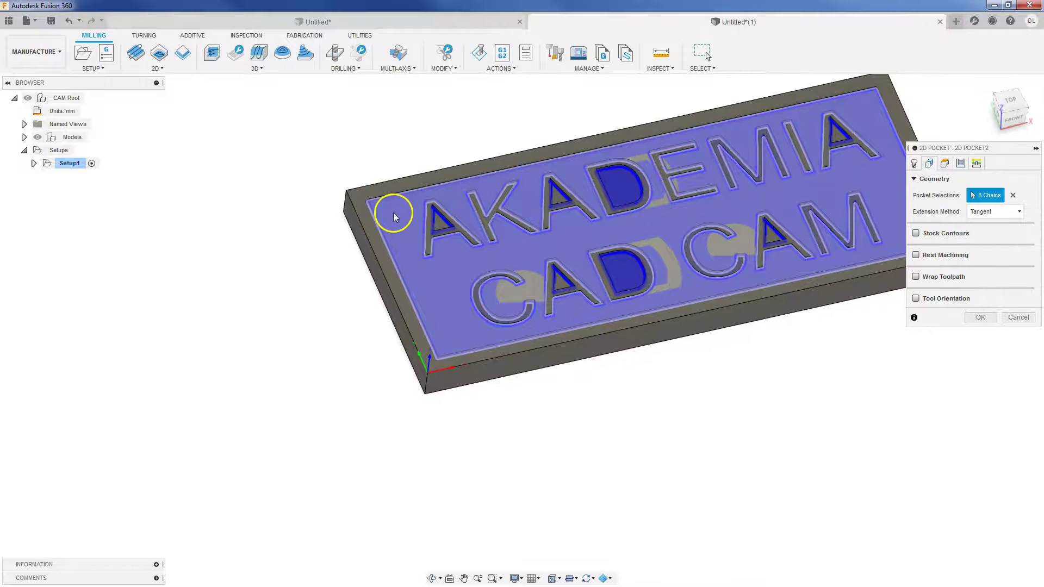
Set the pocket's Clearance Height Offset to 5 mm in the Heights settings.
left_click(945, 163)
scroll(256, 370, "down", 3)
mouse_move(257, 372)
middle_mouse_down("shift")
mouse_move(523, 410)
mouse_move(506, 386)
middle_mouse_up("shift")
left_click(461, 253)
left_click_drag(460, 250, 460, 258)
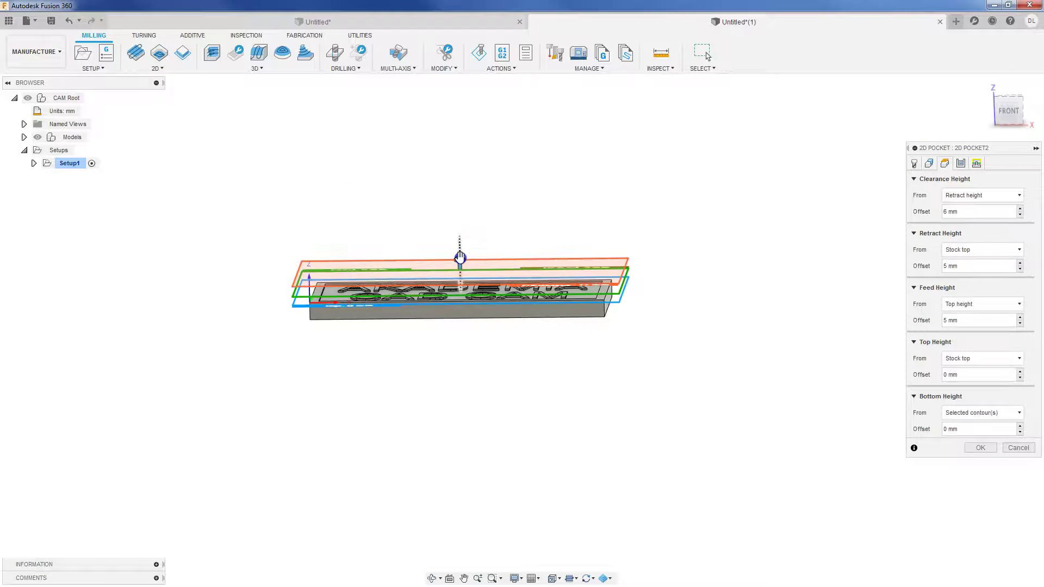
middle_click_drag(460, 257, 455, 298, "shift")
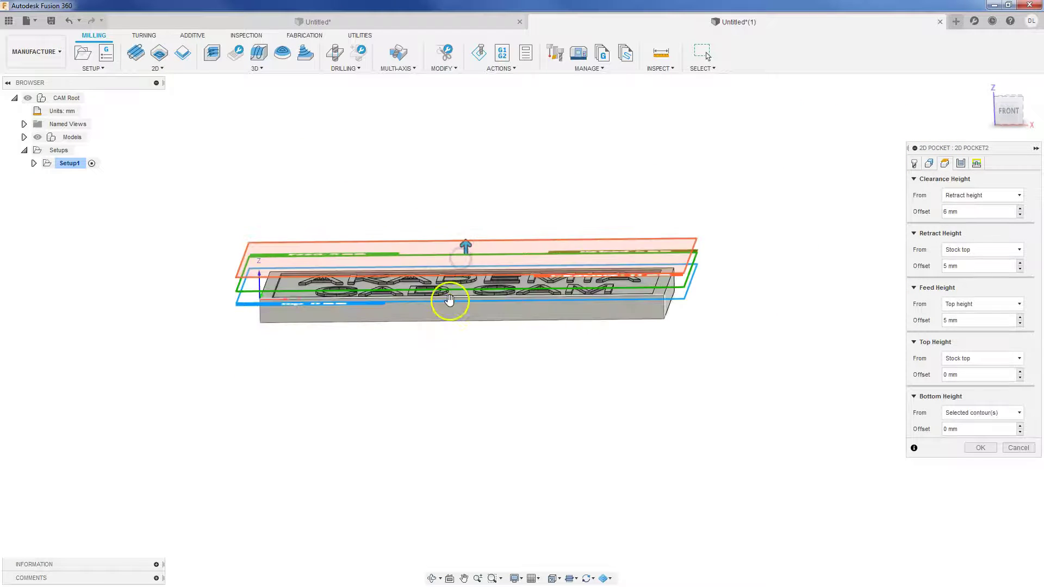
double_click(943, 212)
type("5")
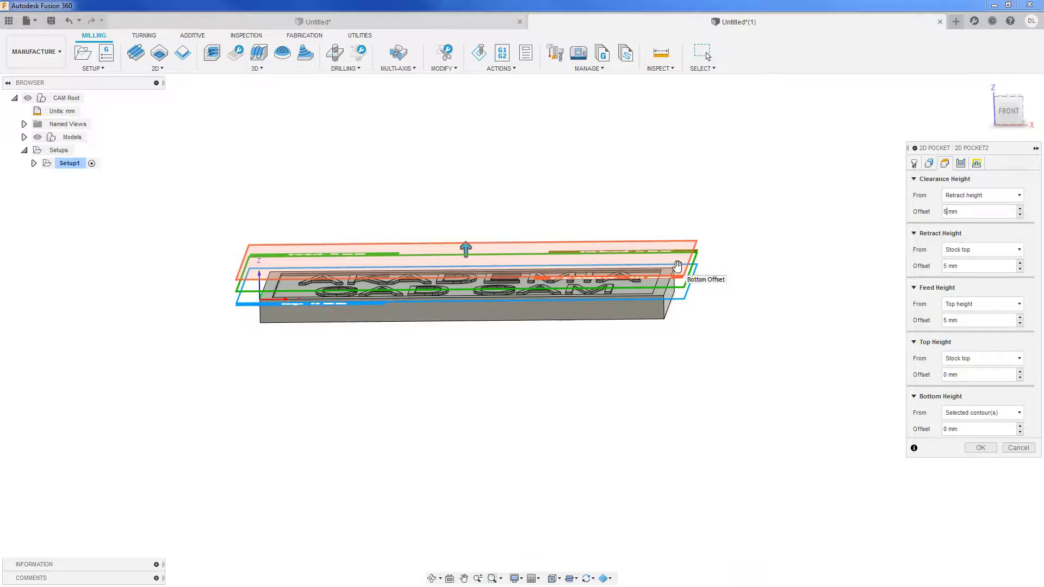
middle_click_drag(415, 209, 440, 169, "shift")
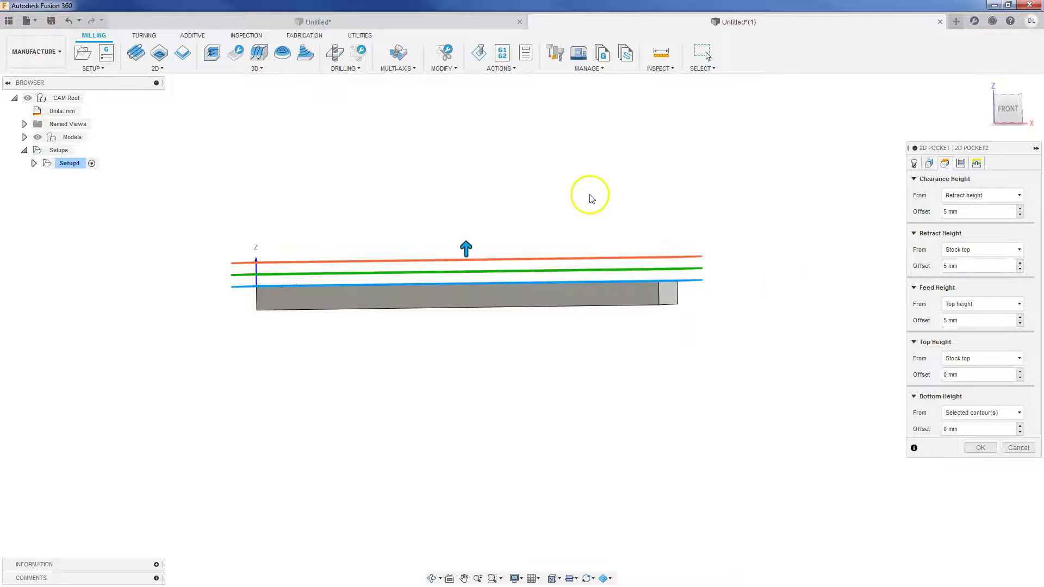
Set the Maximum Stepover to 1.5 mm and turn off Stock to Leave.
left_click(962, 163)
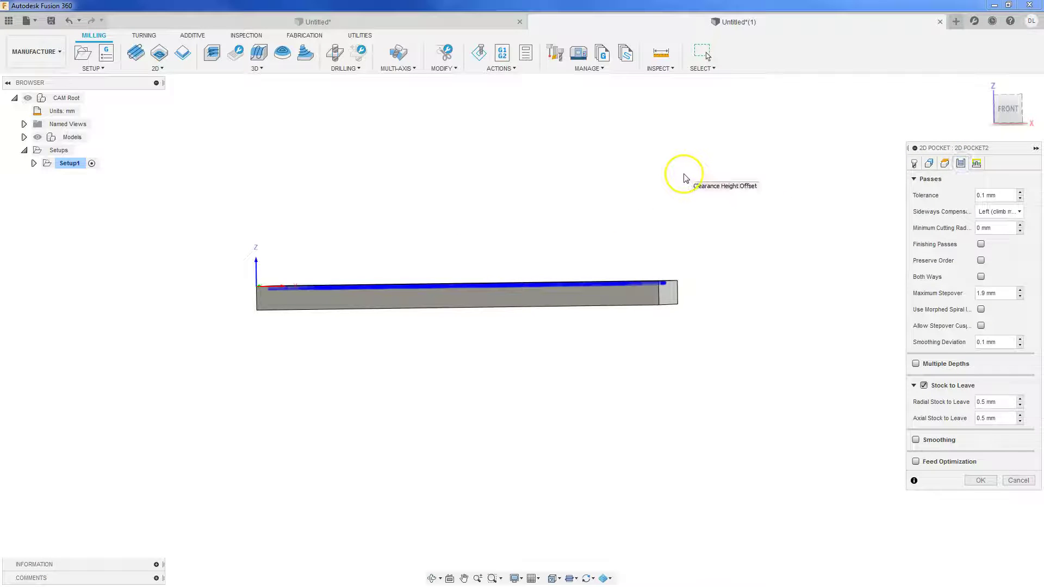
left_click(986, 292)
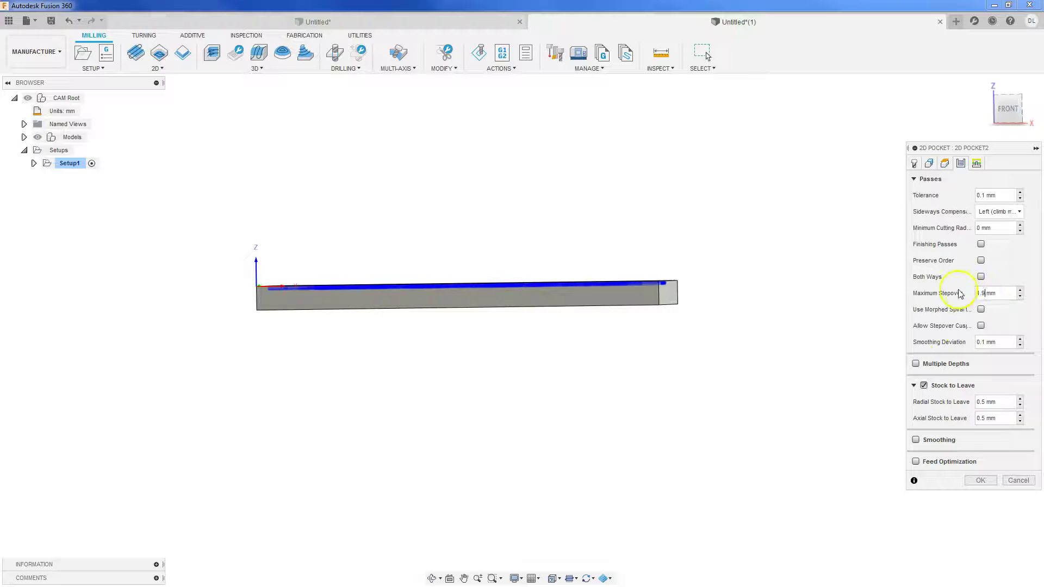
left_click(1021, 297)
left_click(1021, 297)
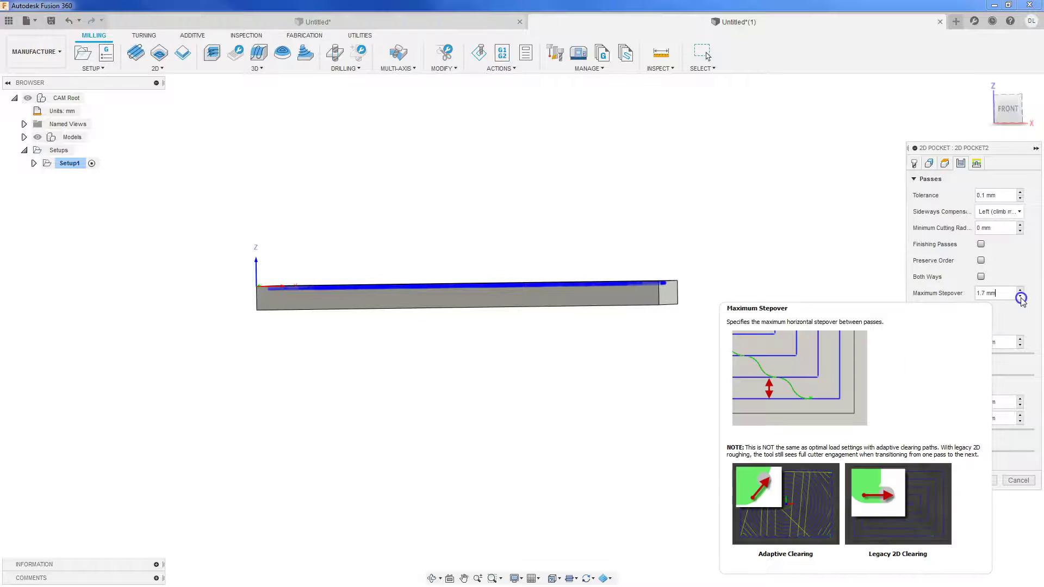
left_click(1020, 298)
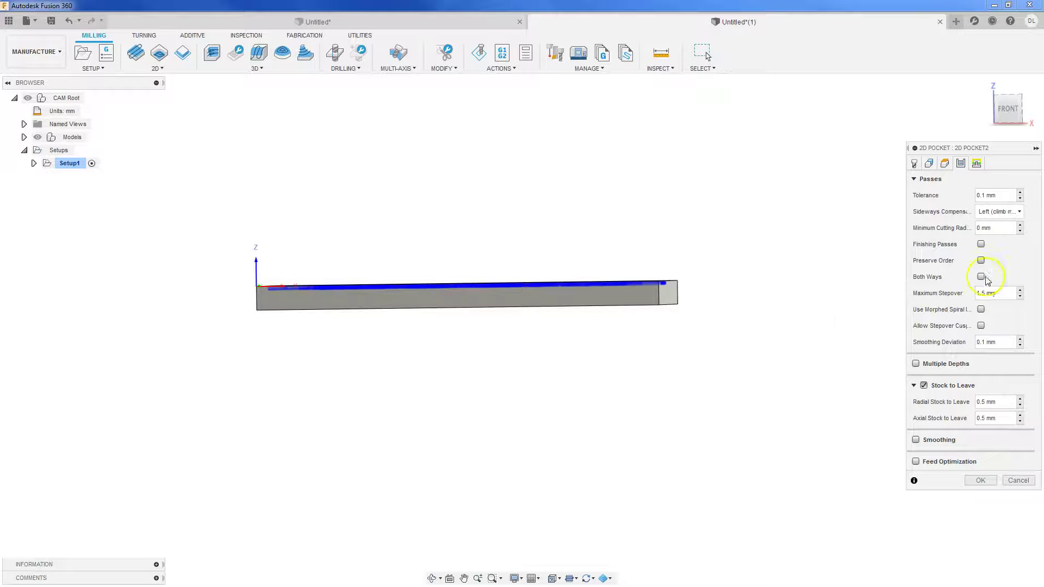
mouse_move(628, 235)
middle_mouse_down("shift")
mouse_move(624, 261)
mouse_move(640, 247)
middle_mouse_up("shift")
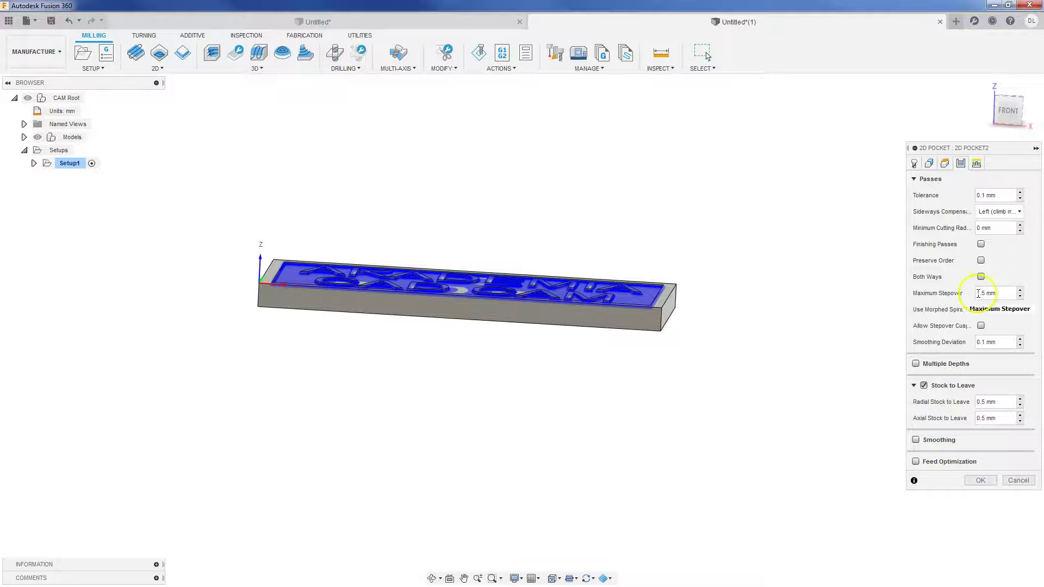
left_click(923, 385)
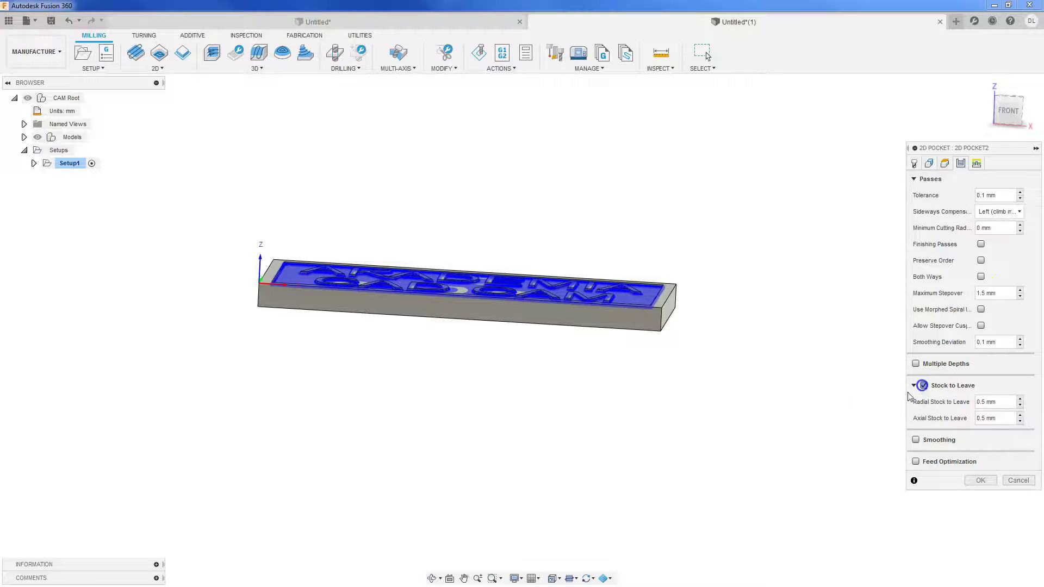
Review the helix ramp and lead-in Linking settings, then accept the 2D Pocket.
left_click(976, 164)
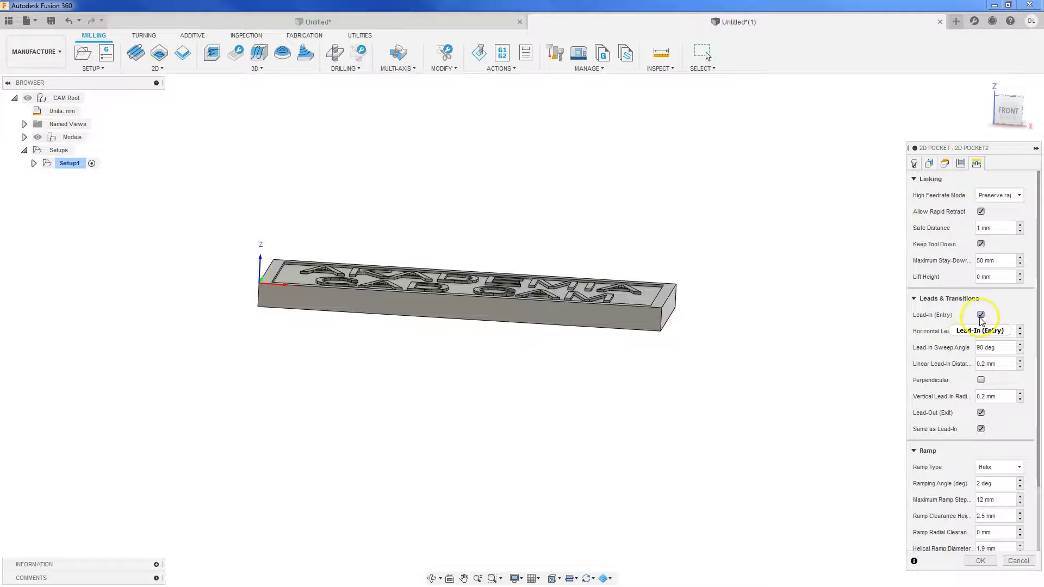
scroll(919, 489, "down", 2)
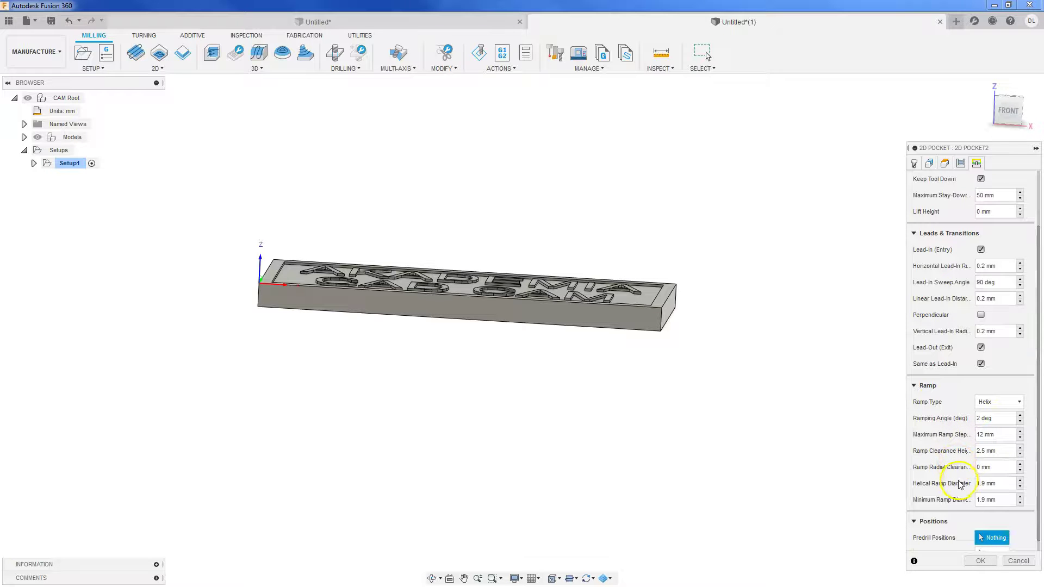
left_click(971, 449)
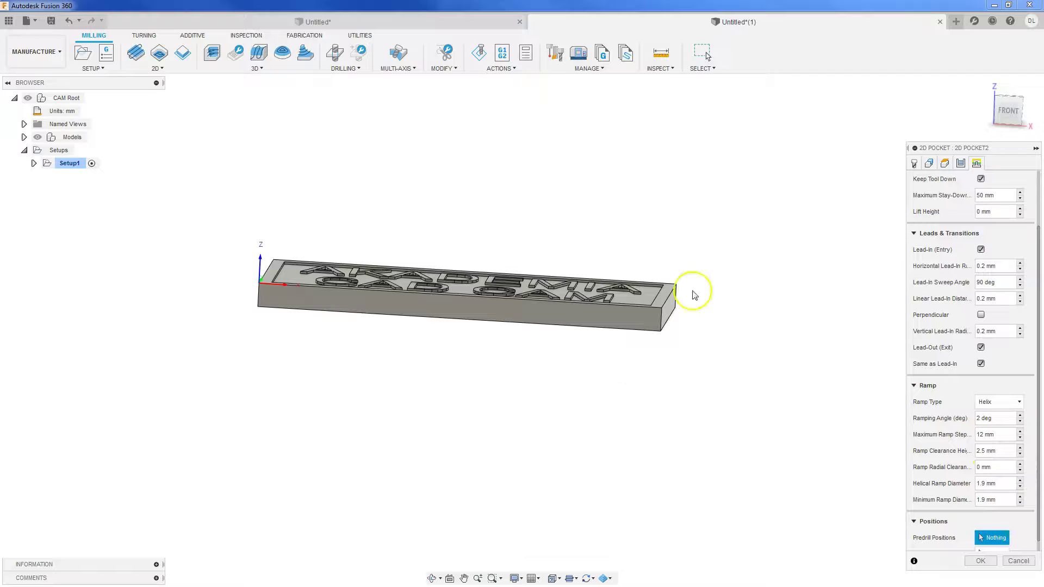
left_click(979, 561)
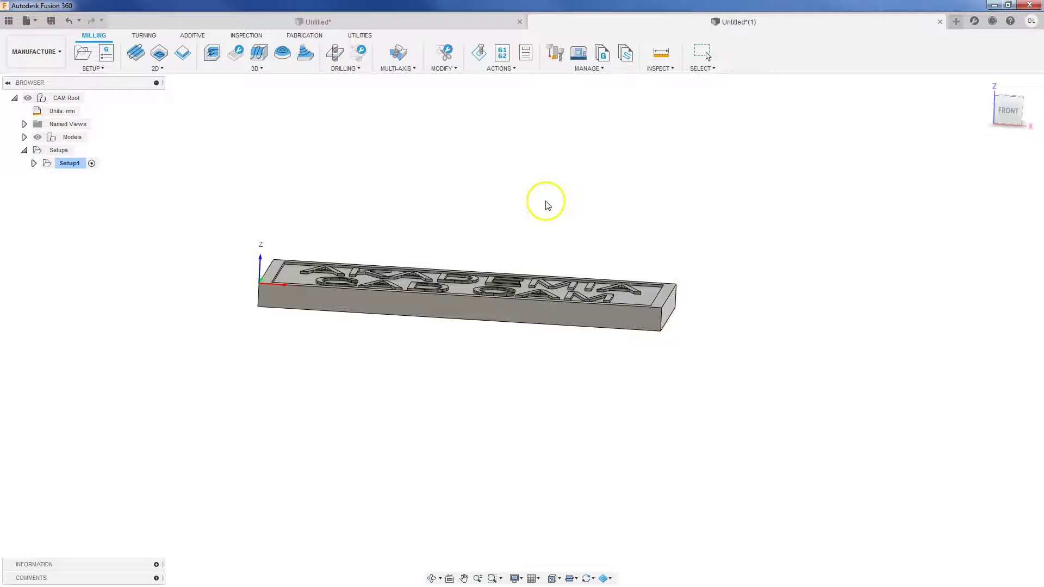
Inspect the toolpath from the FRONT view, zooming in on the helical ramp entries.
middle_click_drag(355, 163, 392, 261, "shift")
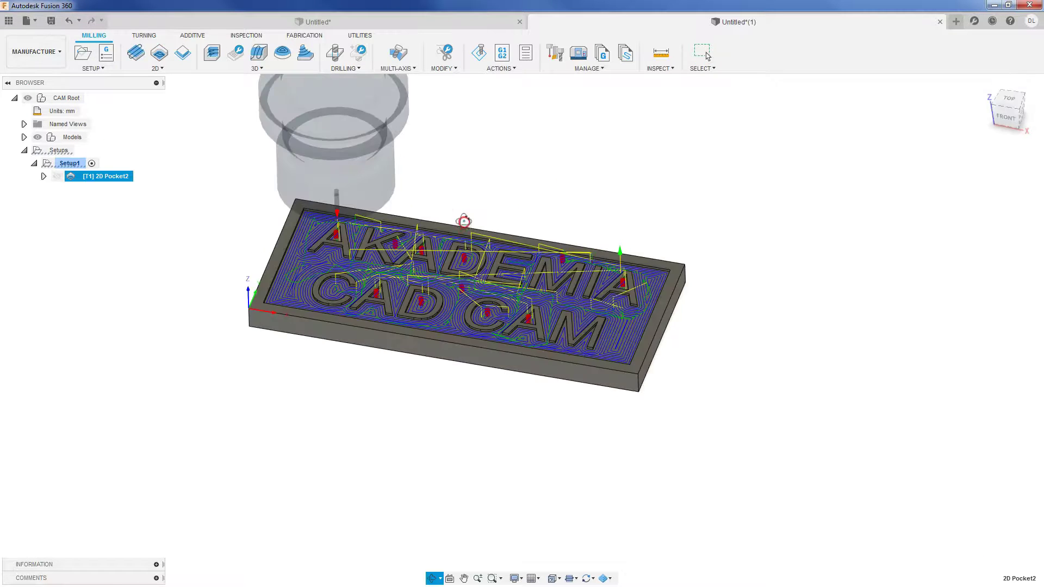
left_click_drag(598, 217, 578, 292)
key("Escape")
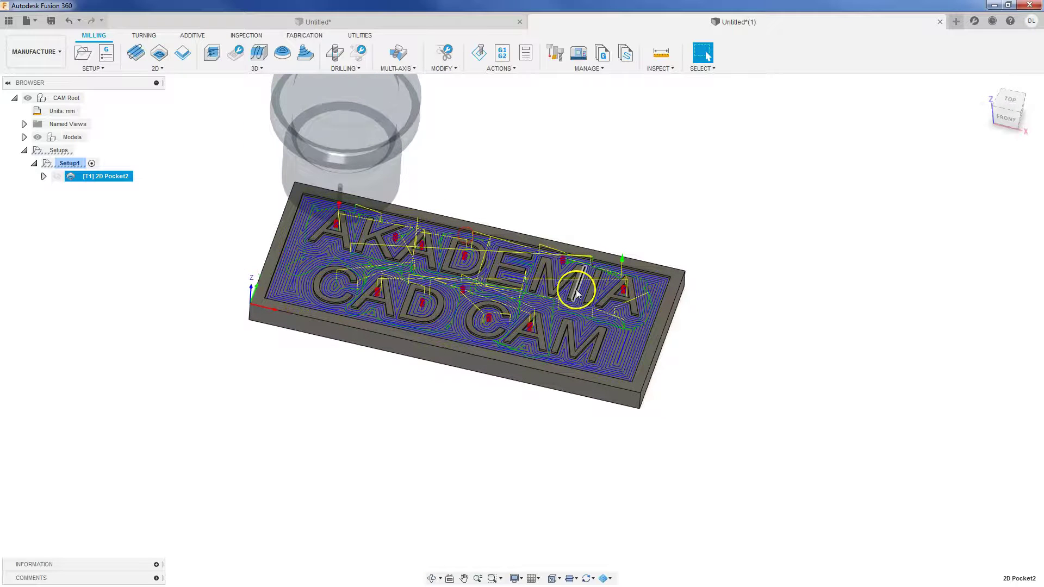
left_click(1005, 124)
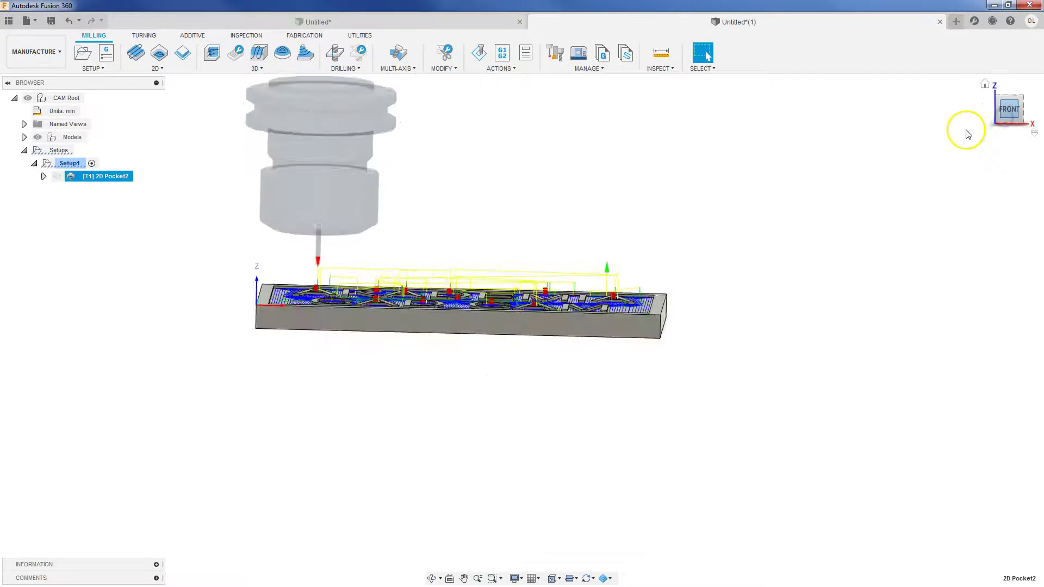
scroll(429, 316, "up", 2)
scroll(430, 315, "up", 2)
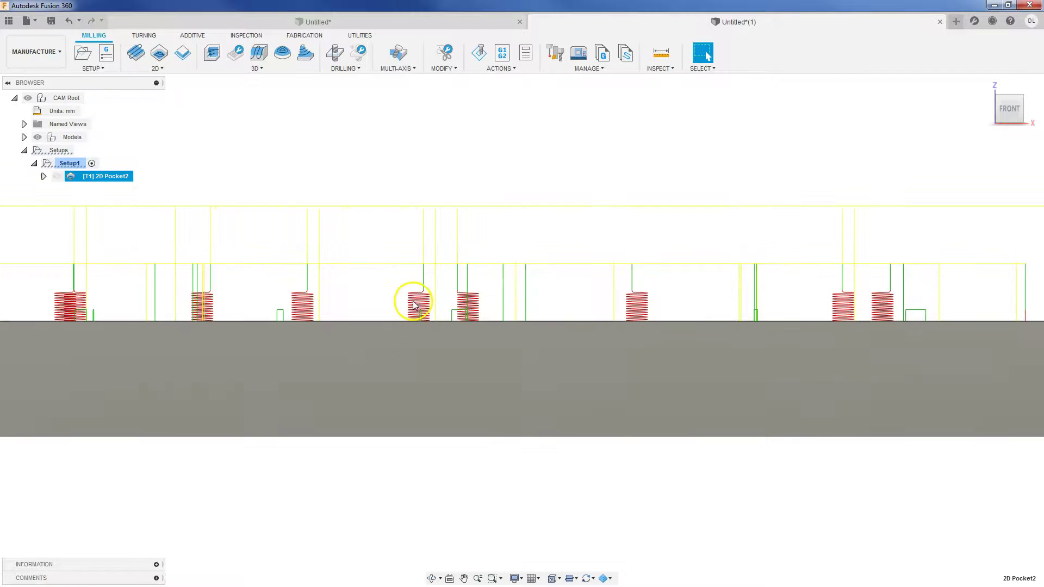
scroll(427, 319, "up", 2)
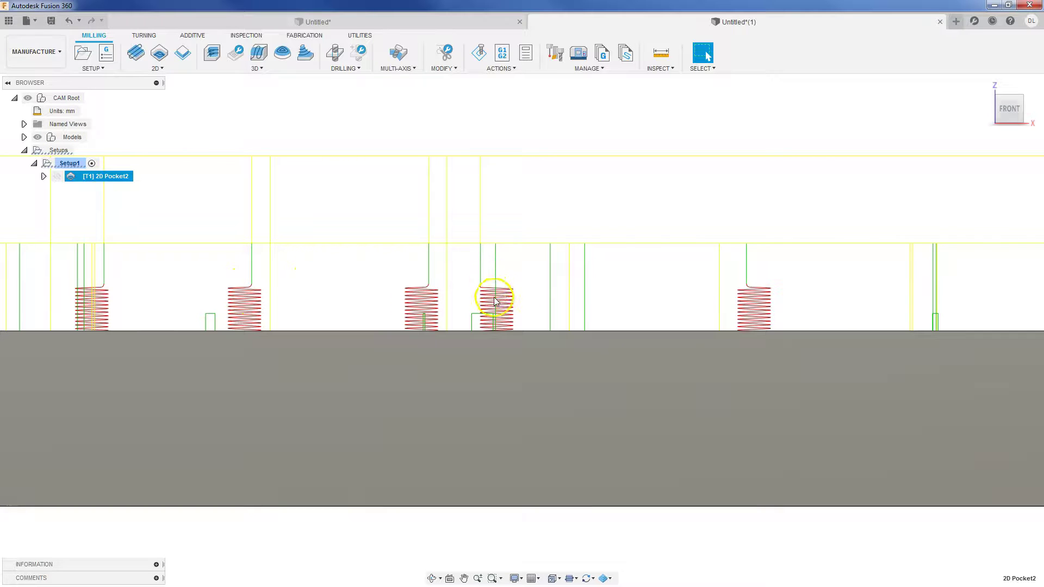
scroll(490, 320, "down", 2)
scroll(492, 321, "up", 1)
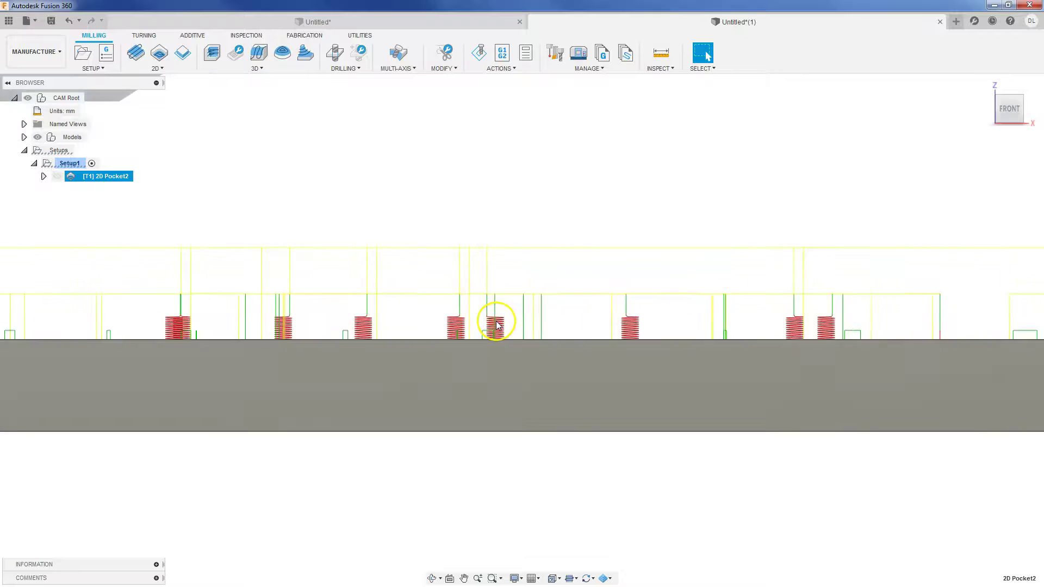
scroll(493, 322, "up", 1)
left_click(101, 176)
key("Escape")
Edit 2D Pocket2's Ramp Clearance Height to 1 mm and regenerate the toolpath.
right_click(87, 177)
key("Escape")
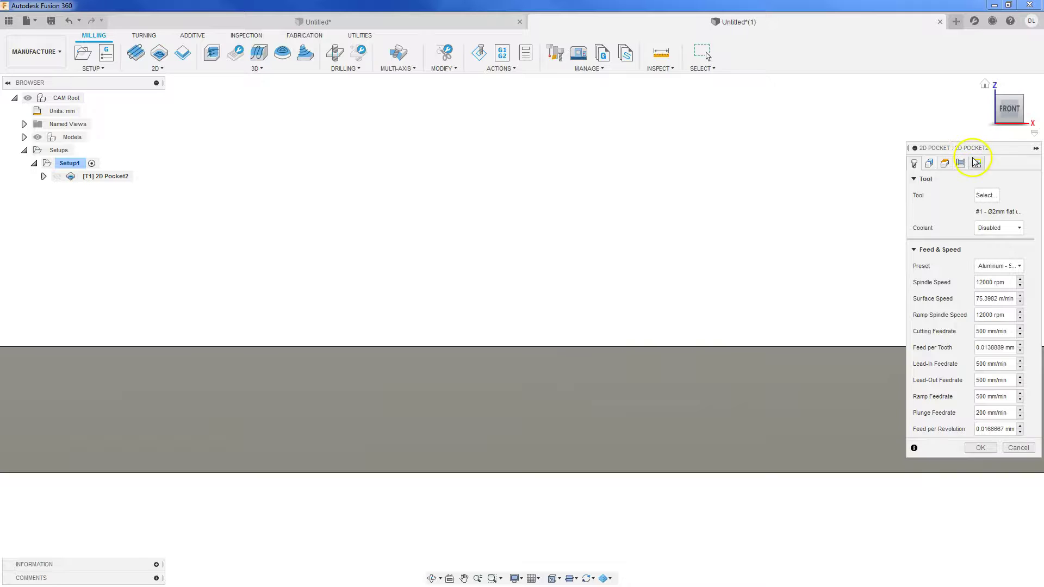
left_click(977, 163)
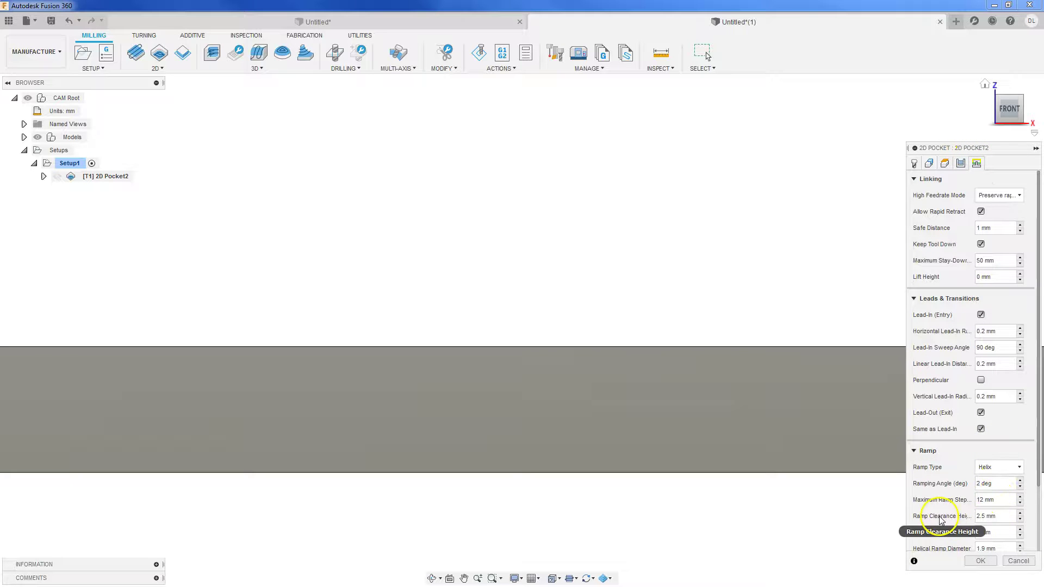
double_click(980, 517)
type("1")
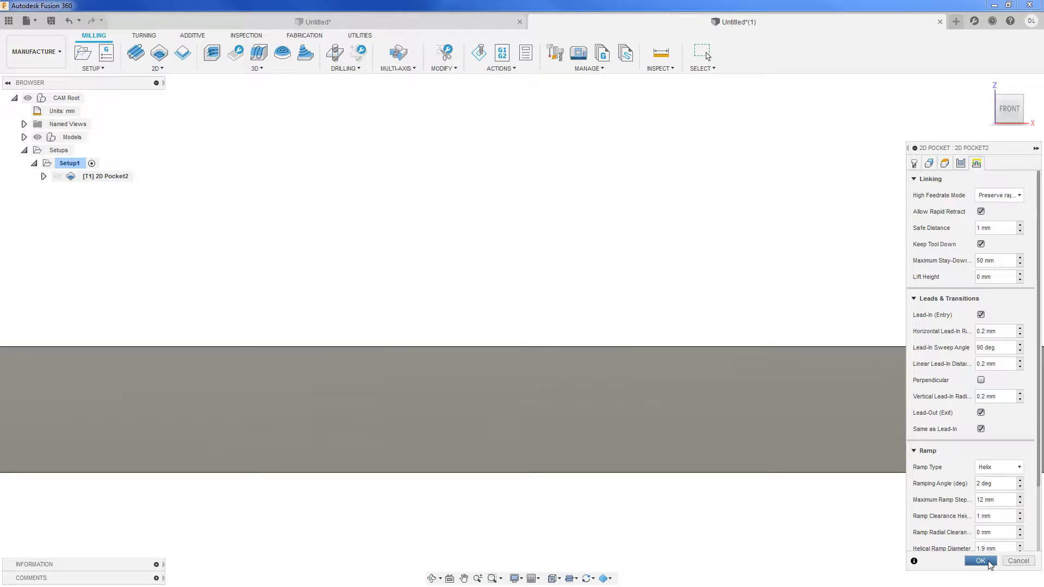
left_click(982, 562)
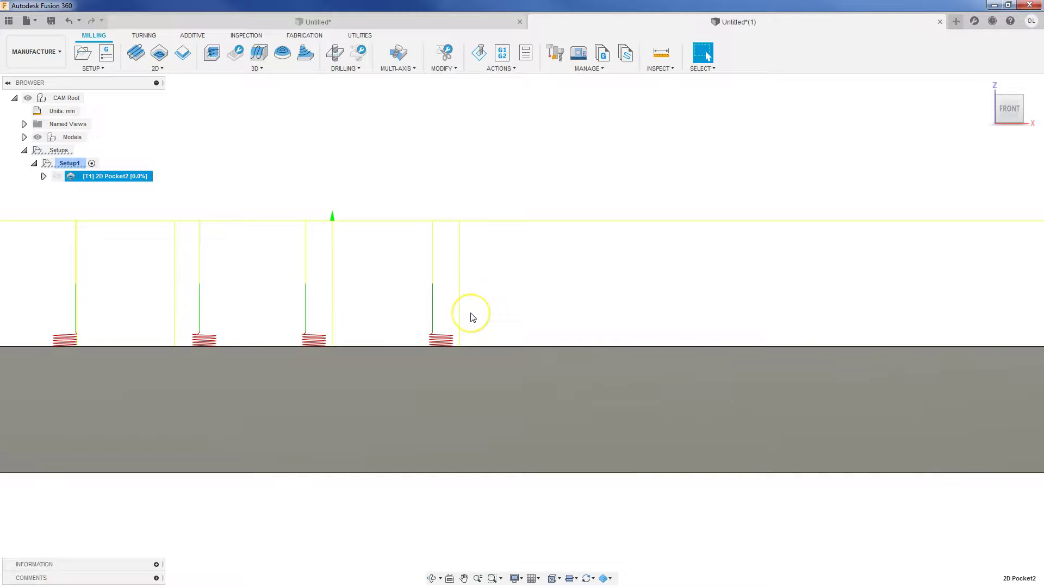
Zoom out and return to the home isometric view of the regenerated toolpath.
scroll(473, 315, "down", 2)
scroll(459, 287, "down", 3)
scroll(591, 260, "up", 1)
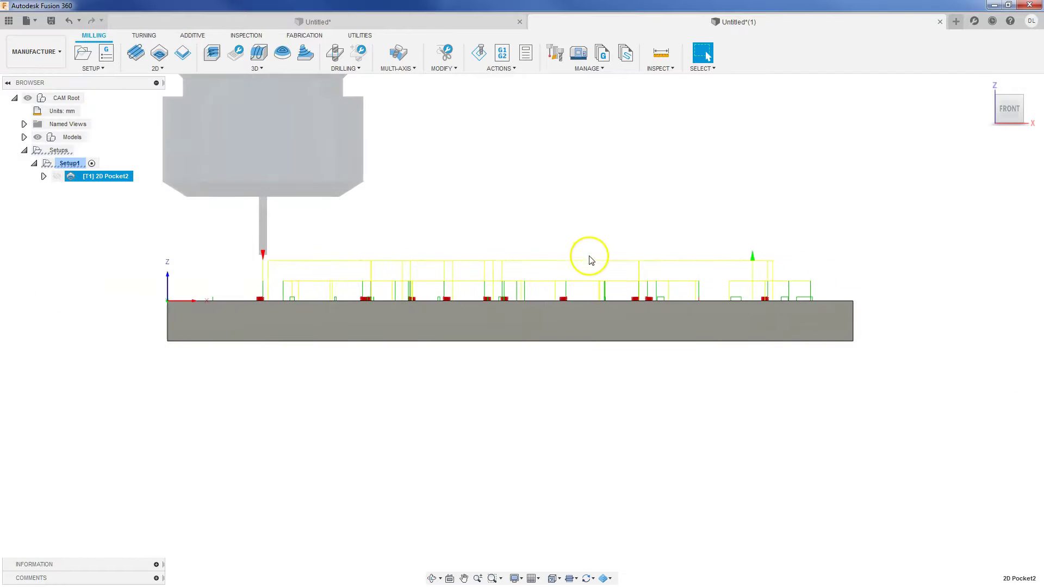
key("F6")
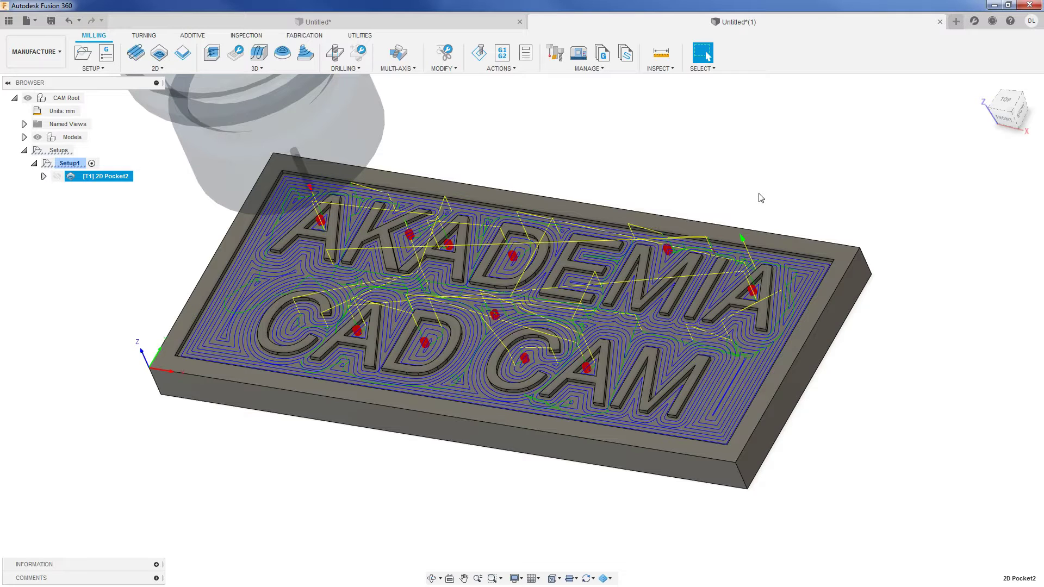
left_click(565, 107)
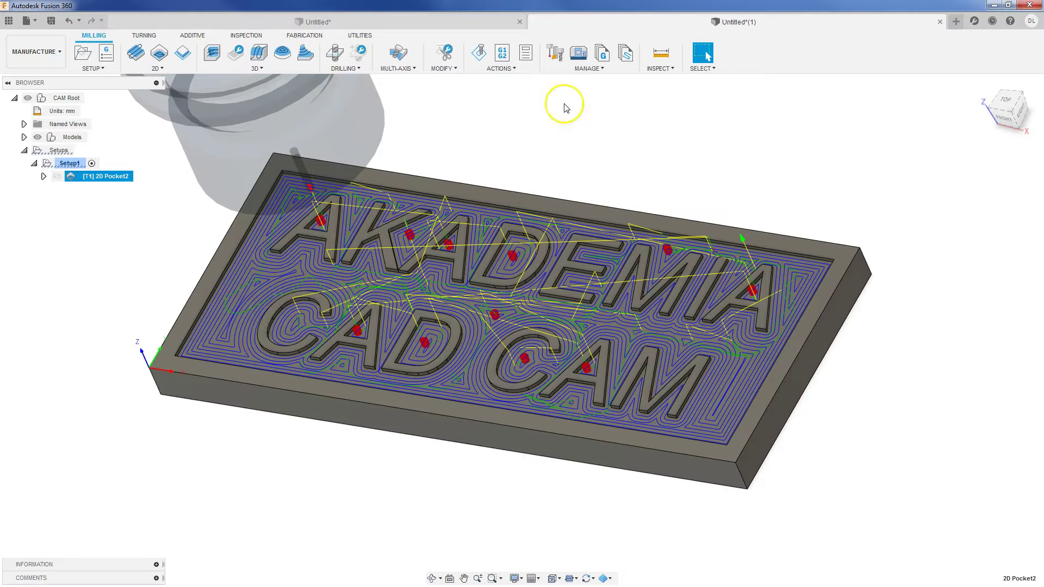